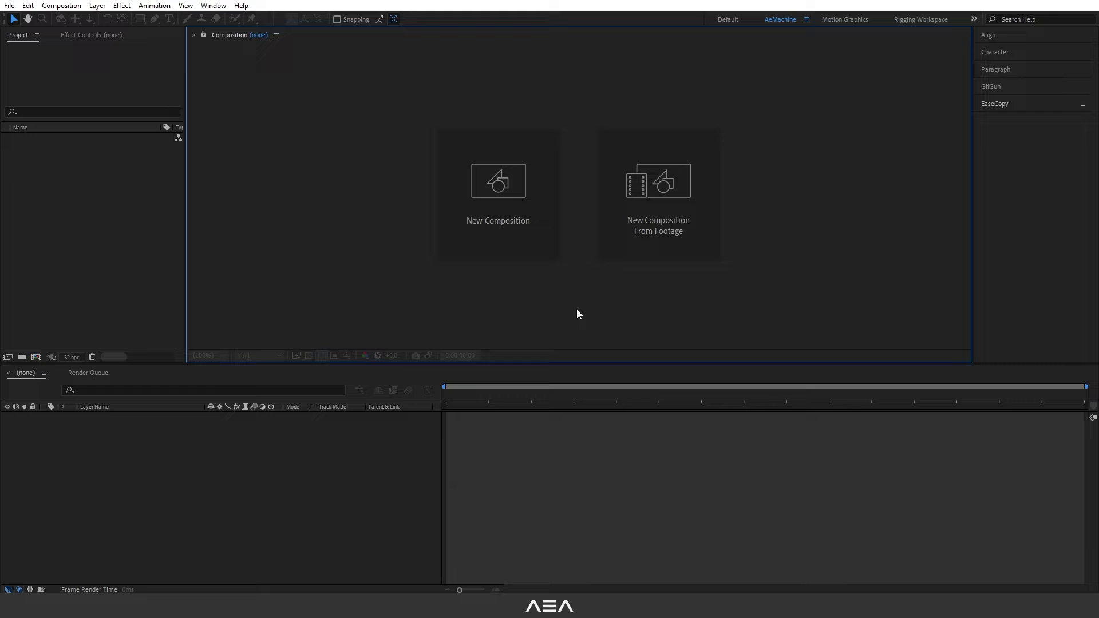
# Import the christmas tree Illustrator file into the project with Import Kind set to Composition
pyautogui.rightClick(72, 241)
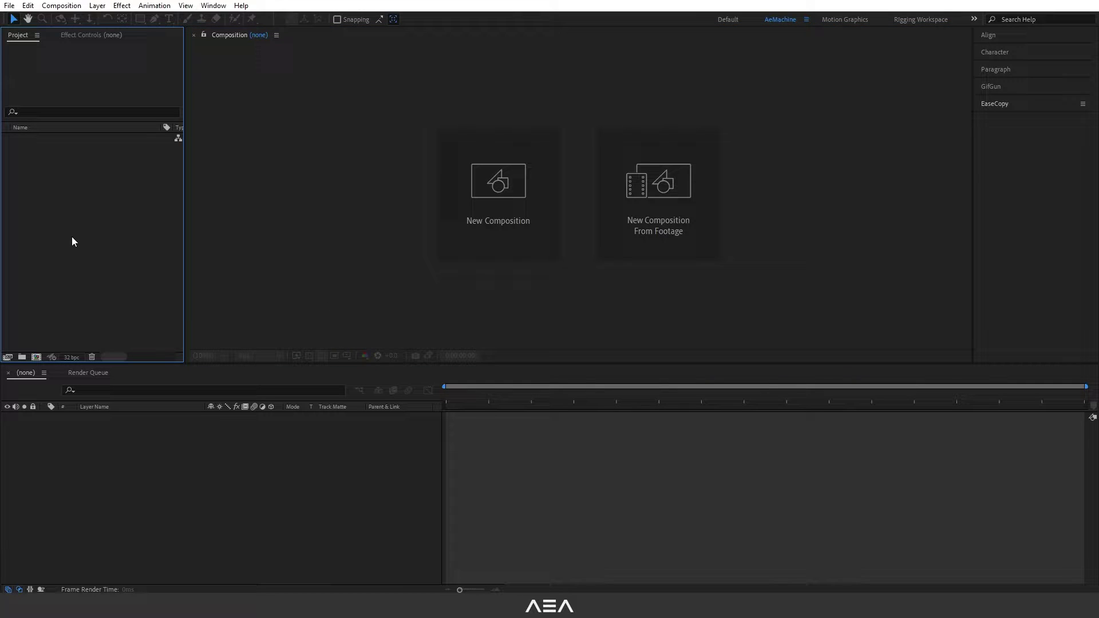
pyautogui.moveTo(114, 300)
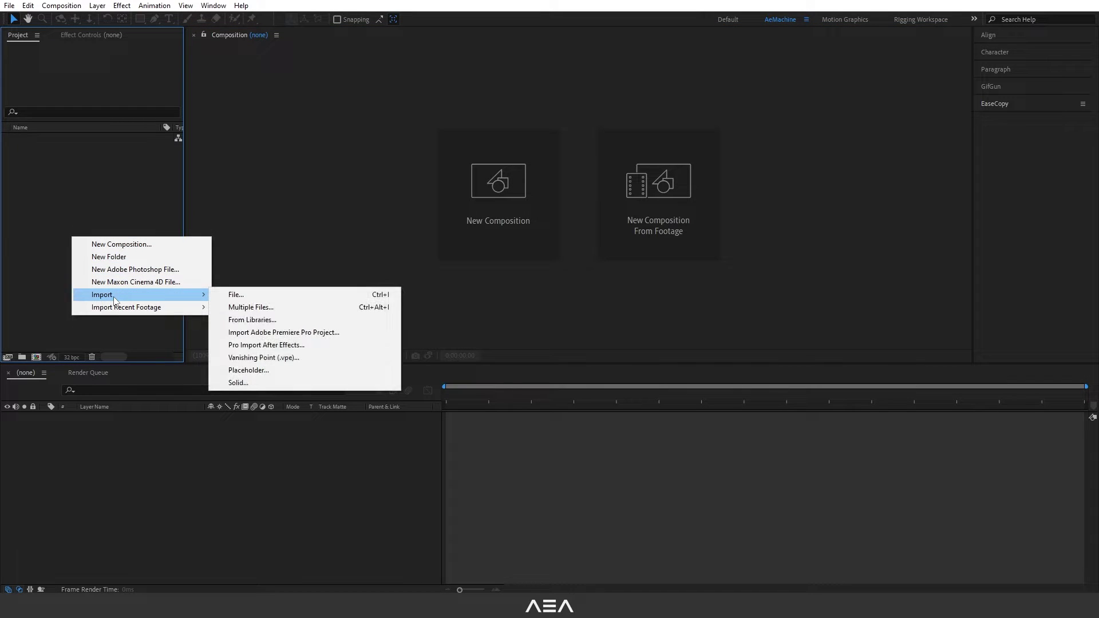
pyautogui.click(235, 295)
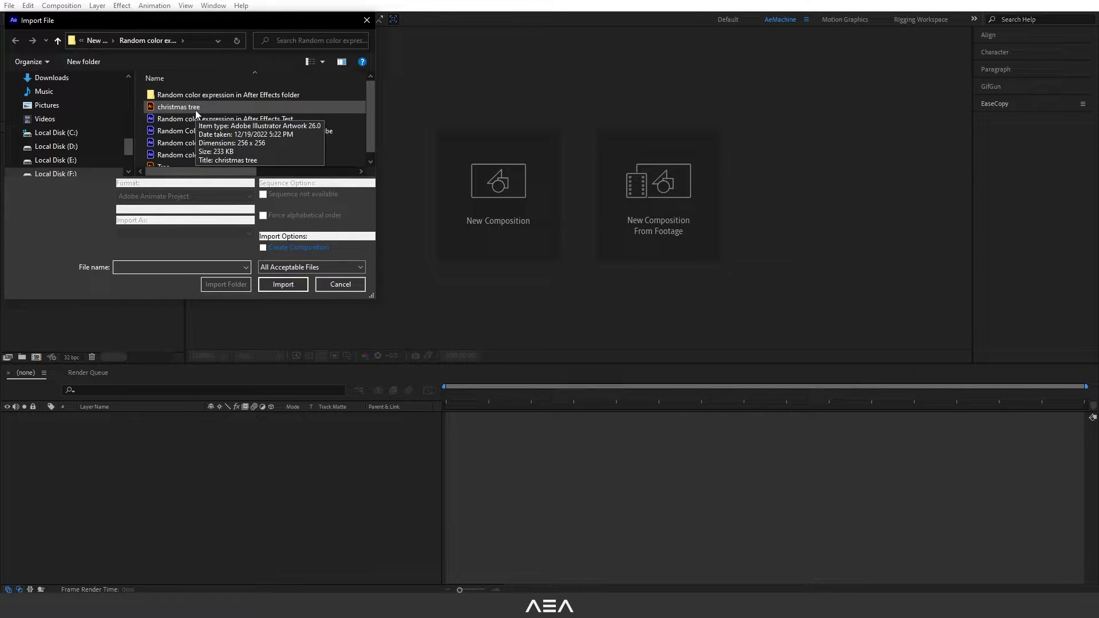
pyautogui.doubleClick(196, 111)
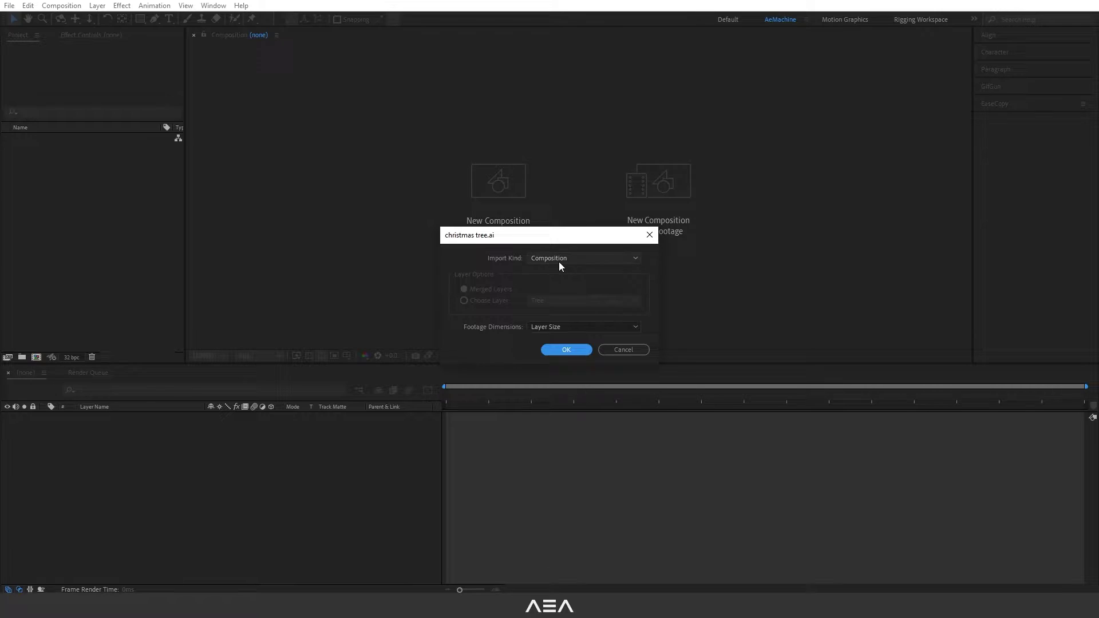
pyautogui.click(560, 260)
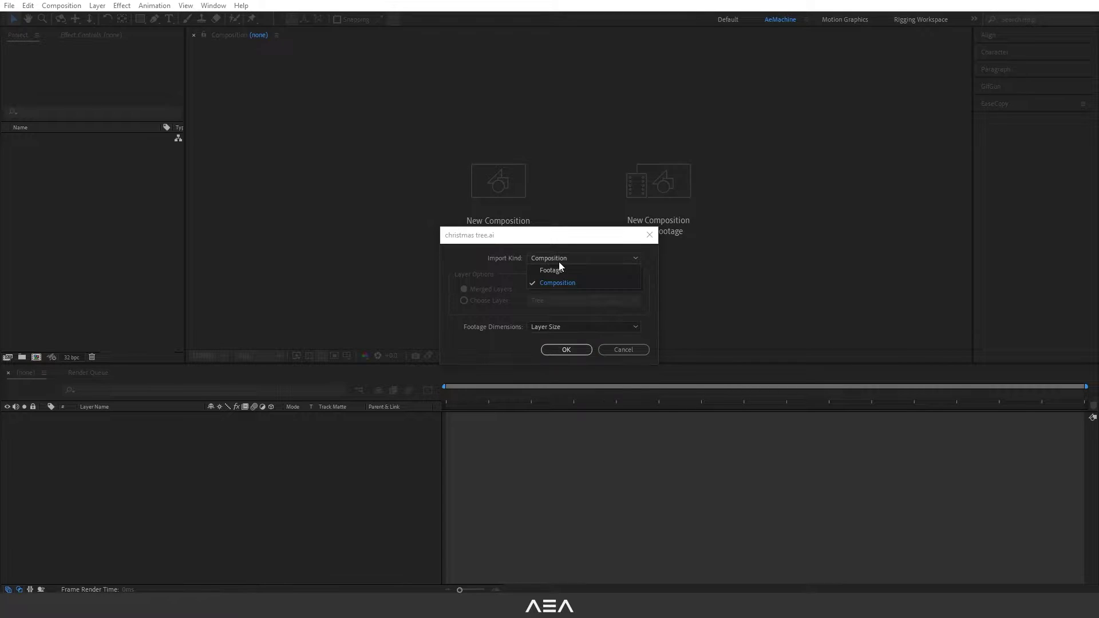
pyautogui.click(510, 275)
pyautogui.click(566, 350)
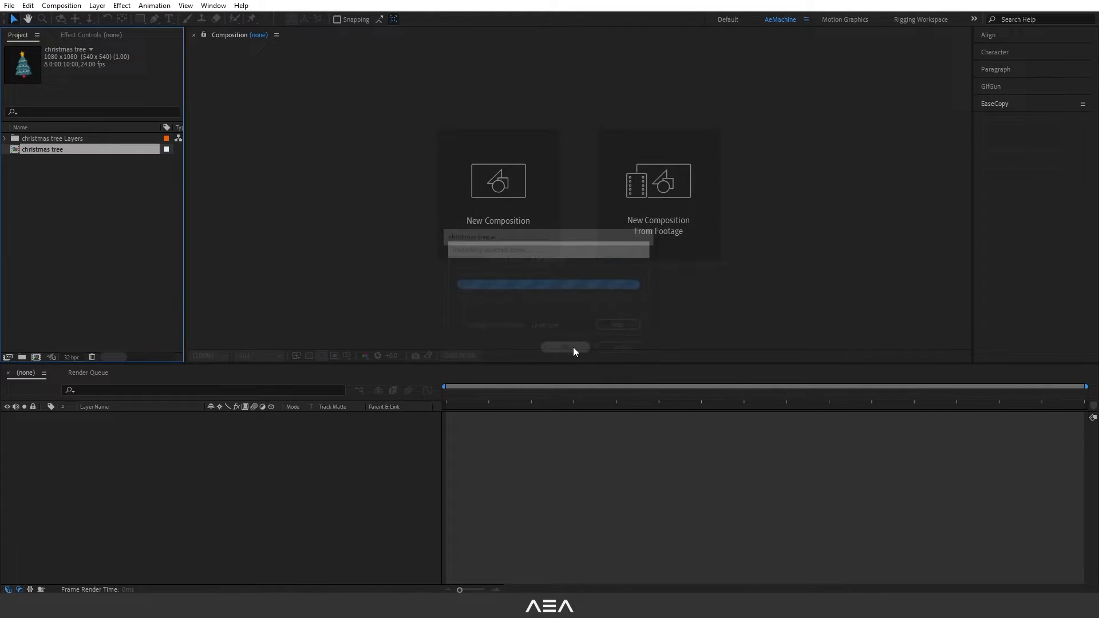
# Open the christmas tree composition and toggle the BG layer's visibility off and back on
pyautogui.doubleClick(57, 150)
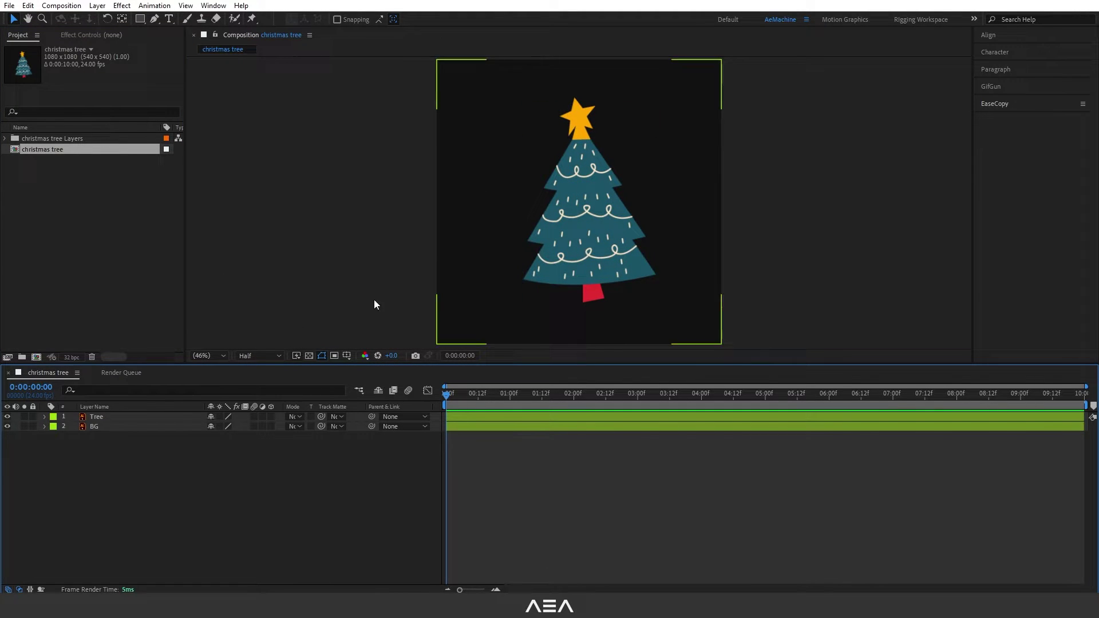
pyautogui.click(8, 426)
pyautogui.click(7, 427)
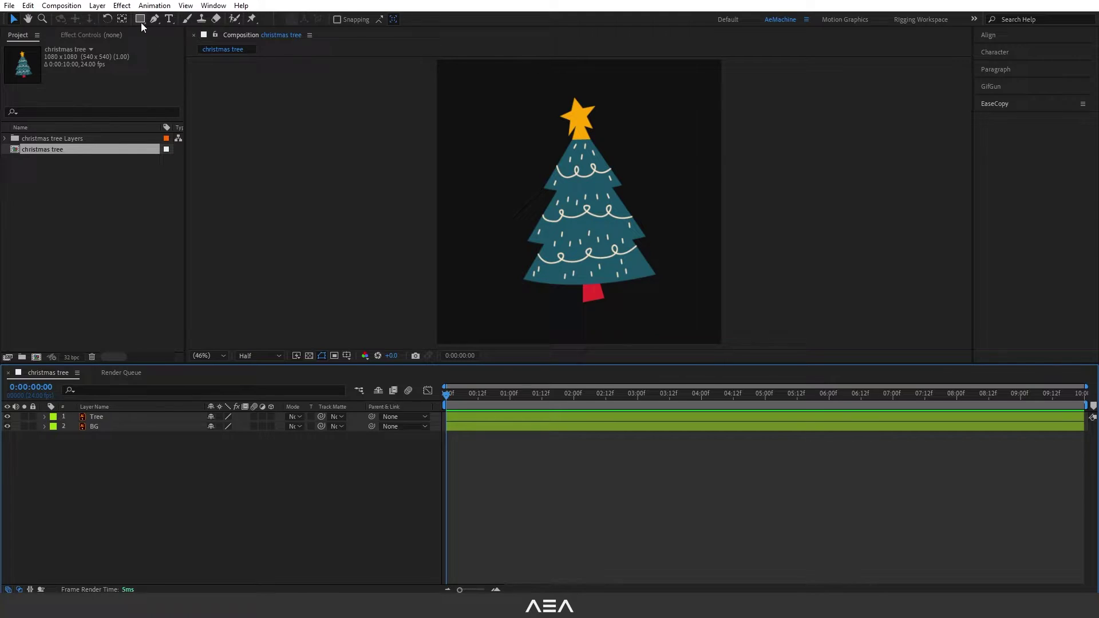
# Draw a small white circle on the tree's left branch with the Ellipse Tool at 100% zoom
pyautogui.moveTo(141, 23); pyautogui.dragTo(181, 44)
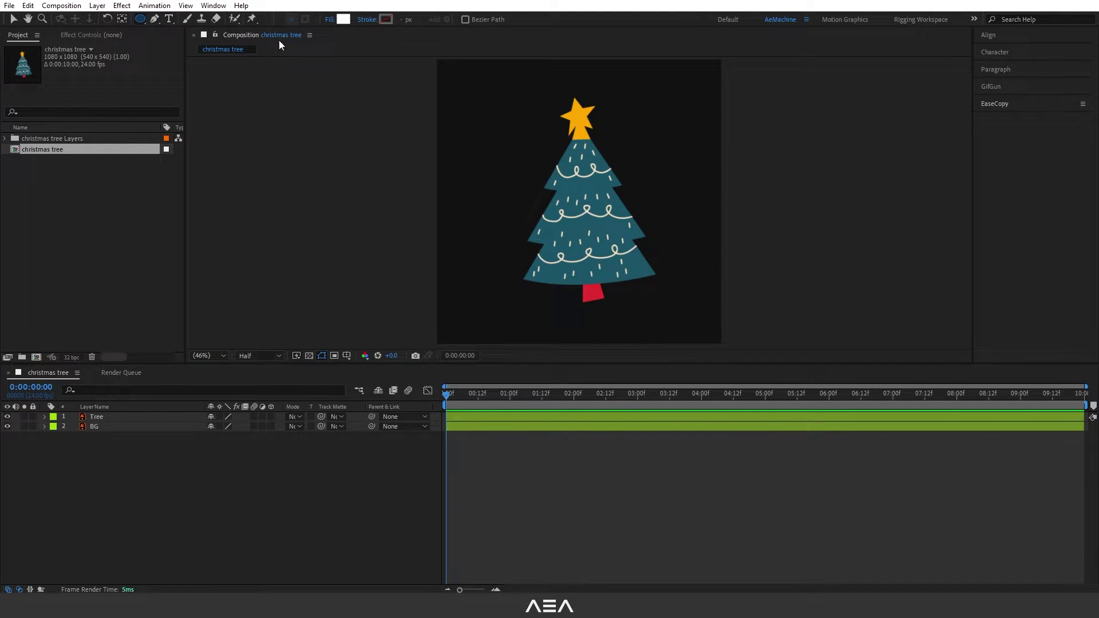
pyautogui.click(366, 21)
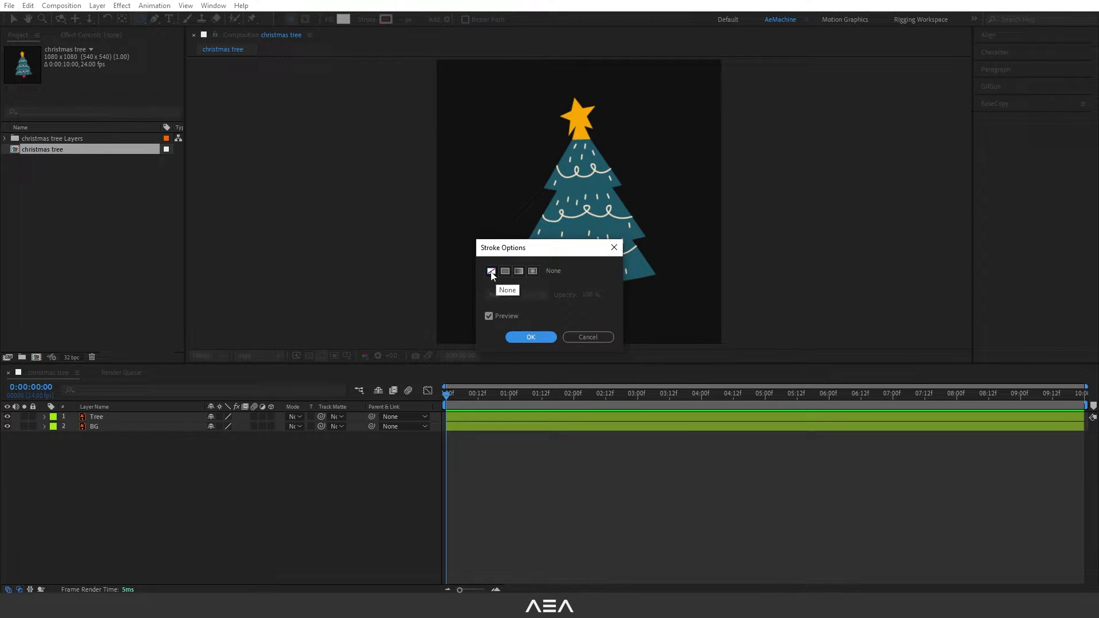
pyautogui.click(595, 337)
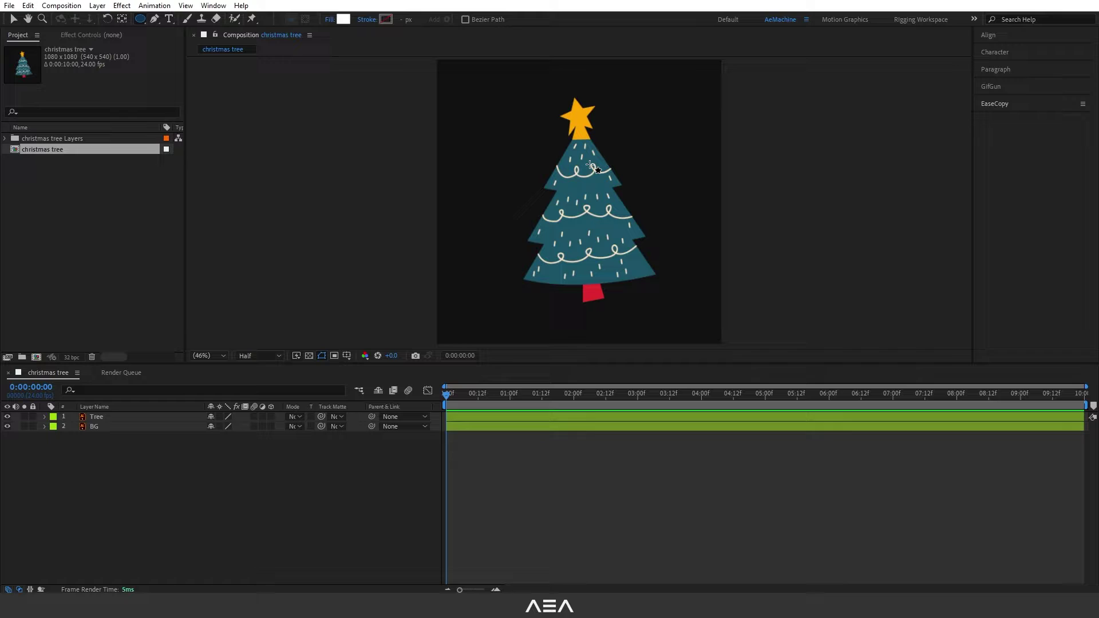
pyautogui.press('/')
pyautogui.scroll(1, 575, 189)
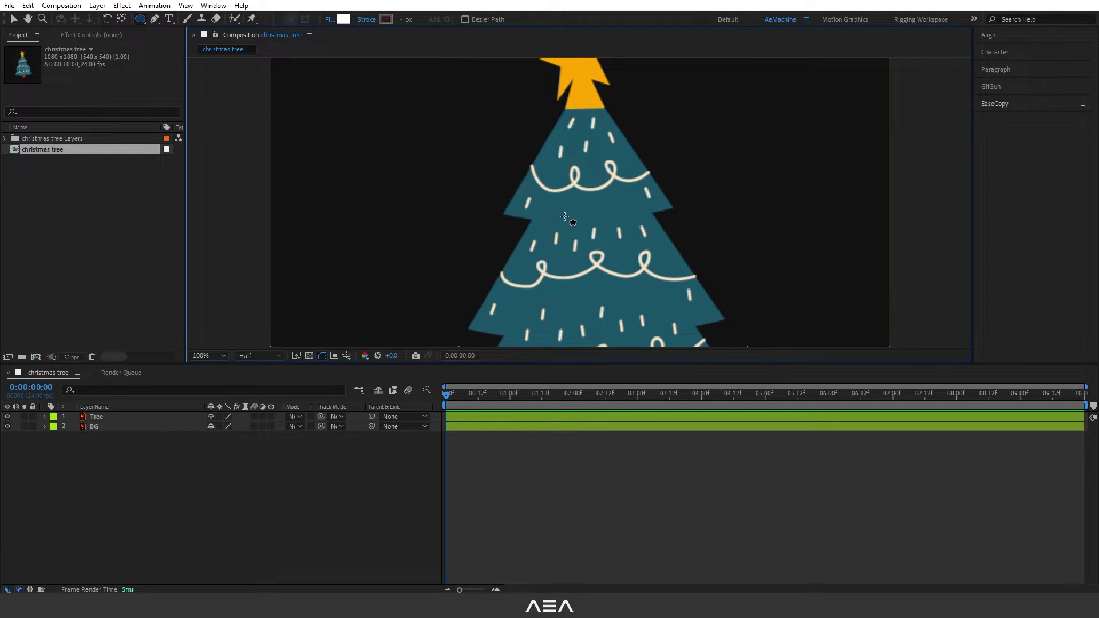
pyautogui.scroll(1, 561, 201)
pyautogui.moveTo(519, 194); pyautogui.dragTo(543, 221)
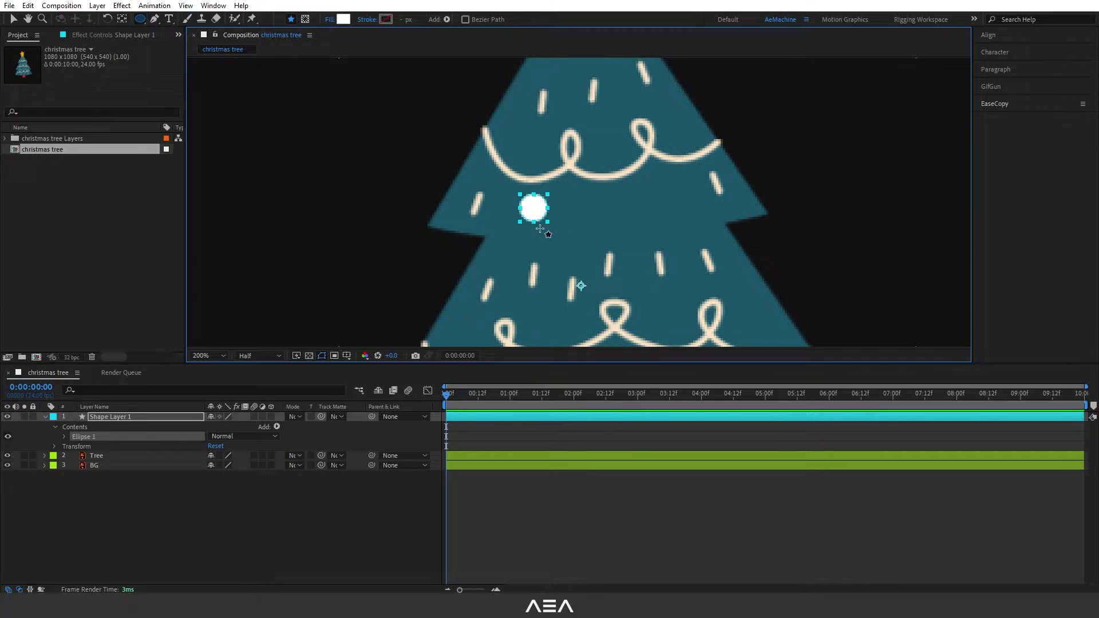
# Centre the shape layer's anchor point on the circle and rename the layer Bulb
pyautogui.click(112, 417)
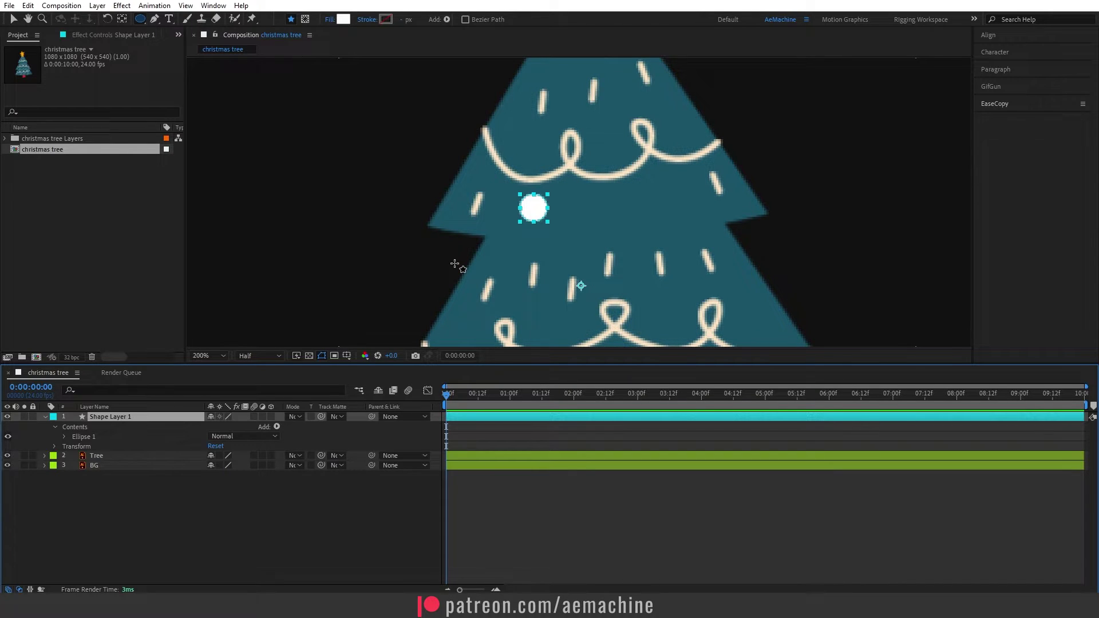
pyautogui.hotkey('ctrl', 'alt', 'Home')
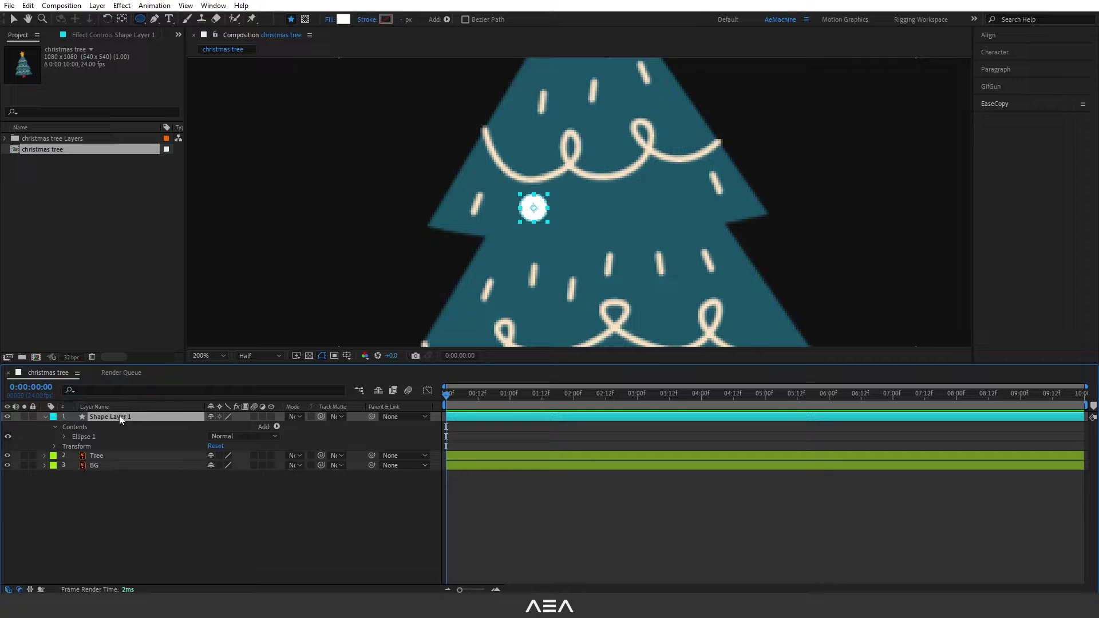
pyautogui.press('Return')
pyautogui.write('Bulb')
pyautogui.press('Return')
# Apply a Color Control effect to Bulb from the Effects & Presets panel
pyautogui.click(213, 6)
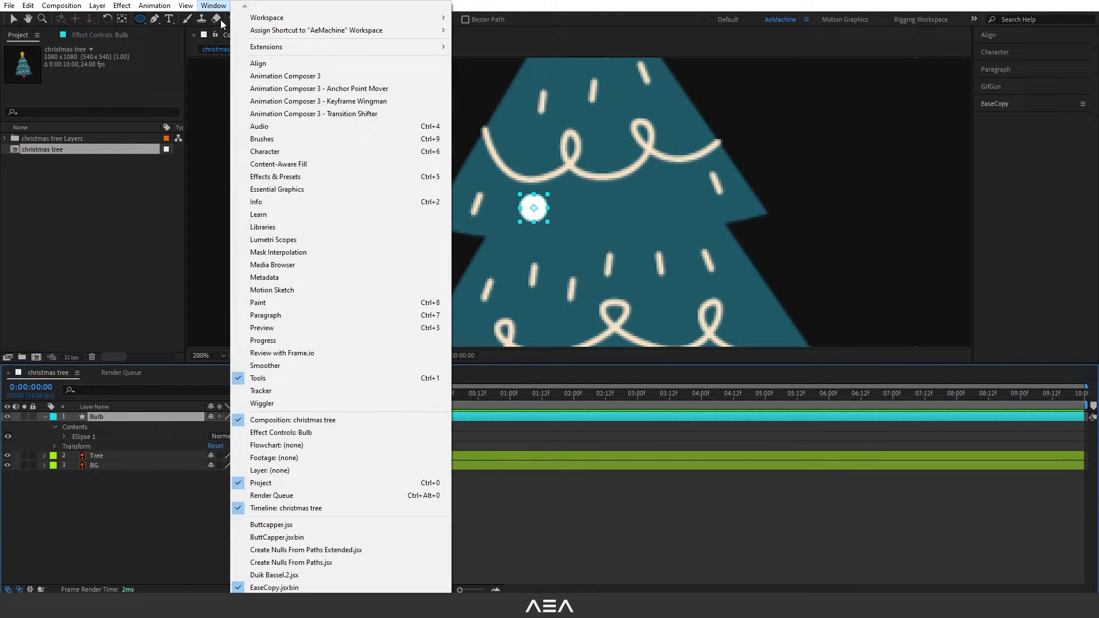
pyautogui.click(285, 179)
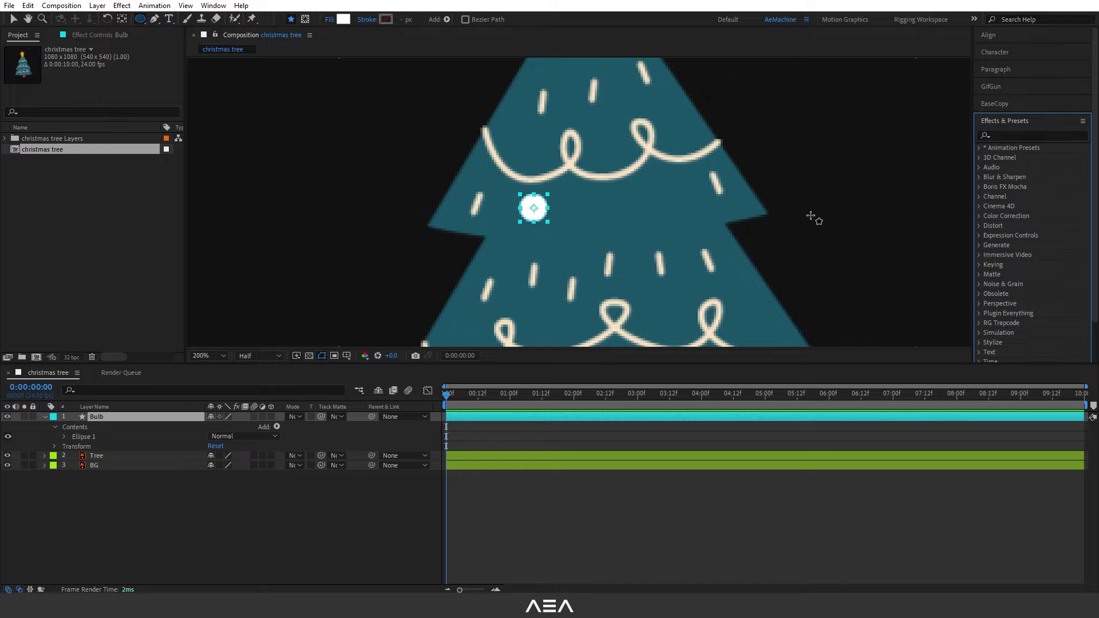
pyautogui.click(1002, 136)
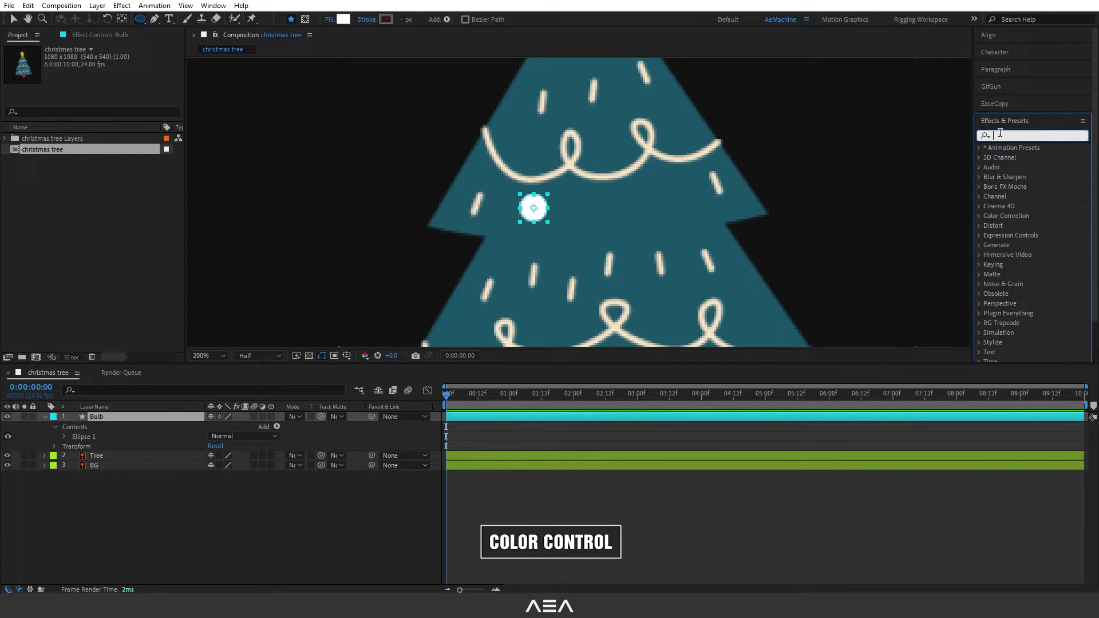
pyautogui.write('color c')
pyautogui.doubleClick(1024, 196)
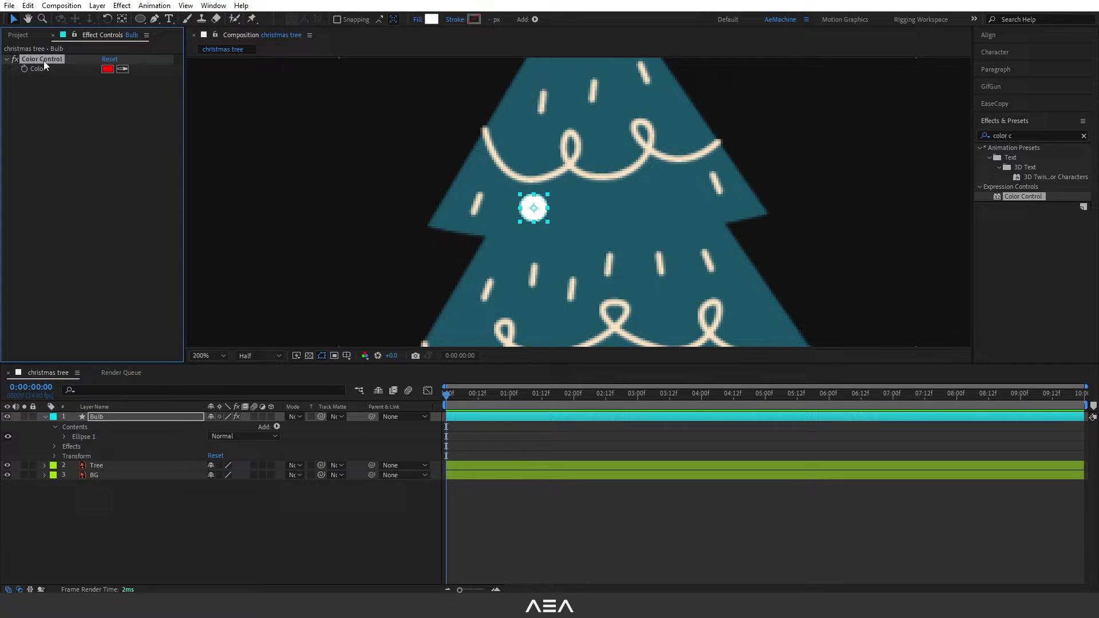
# Duplicate the Color Control as Color Control 2 and shift its colour to yellow
pyautogui.hotkey('ctrl', 'd')
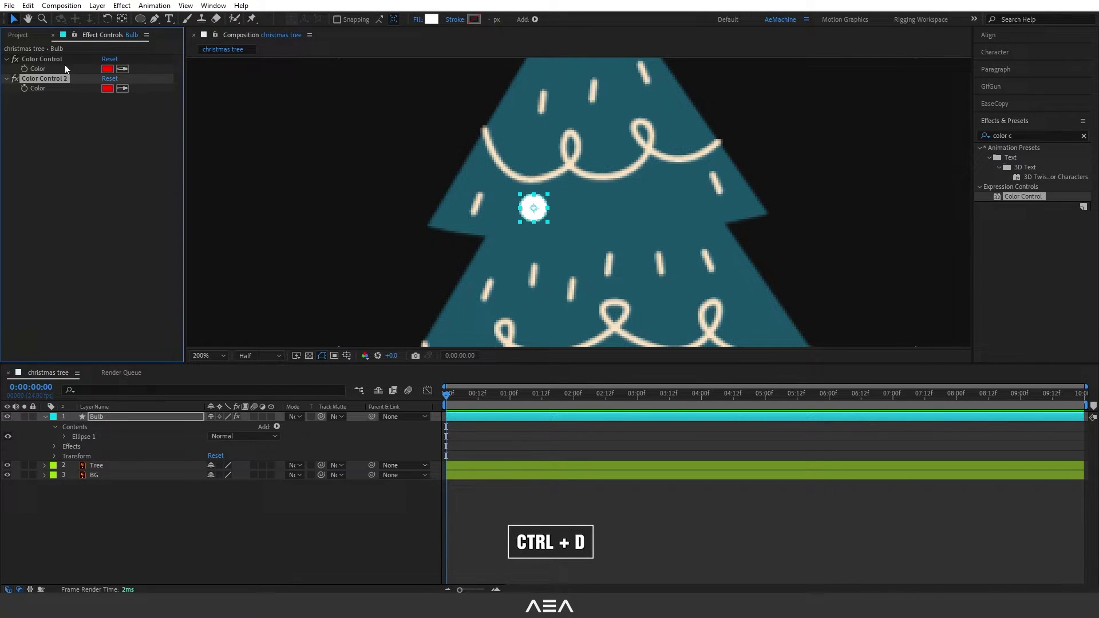
pyautogui.click(107, 88)
pyautogui.moveTo(611, 255); pyautogui.dragTo(610, 324)
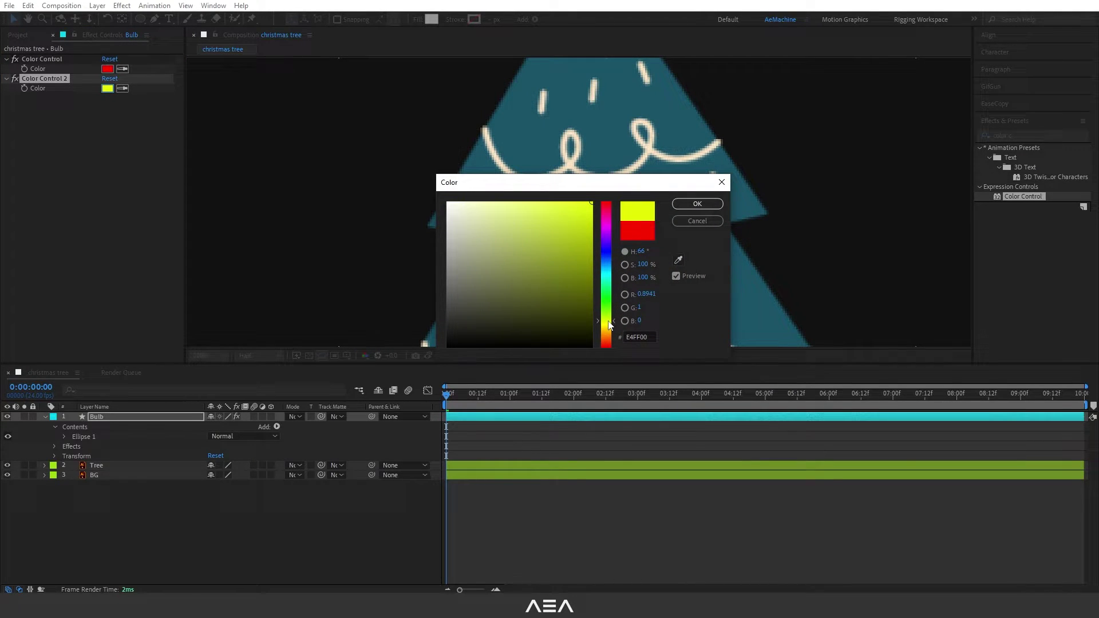
# Confirm the yellow colour and expand Ellipse 1 and Fill 1 to reveal the Color property
pyautogui.click(697, 203)
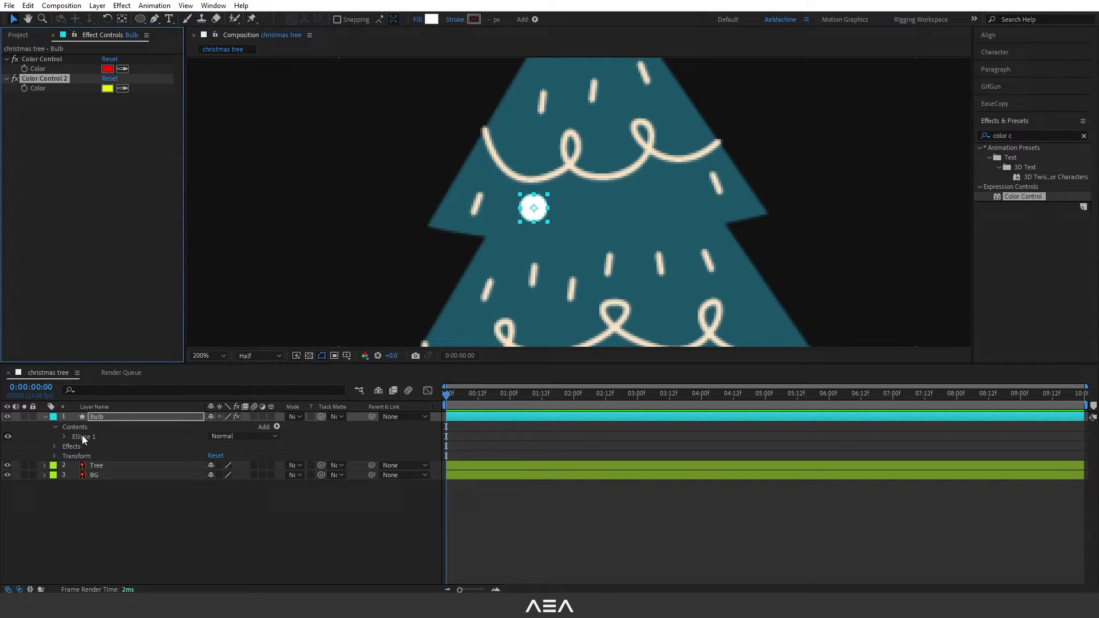
pyautogui.click(64, 437)
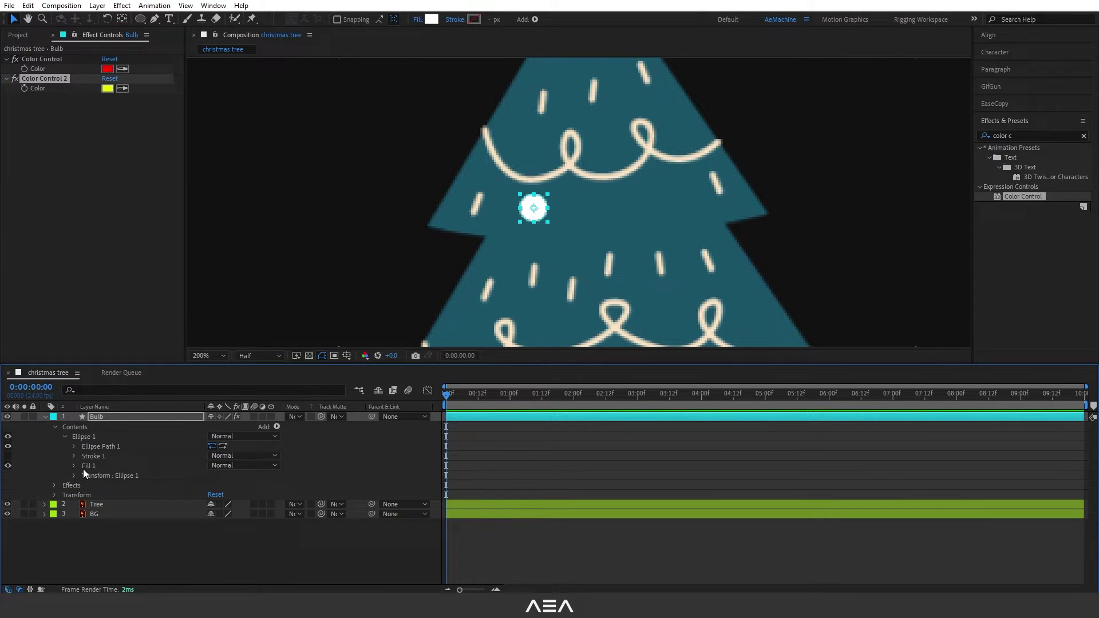
pyautogui.click(83, 469)
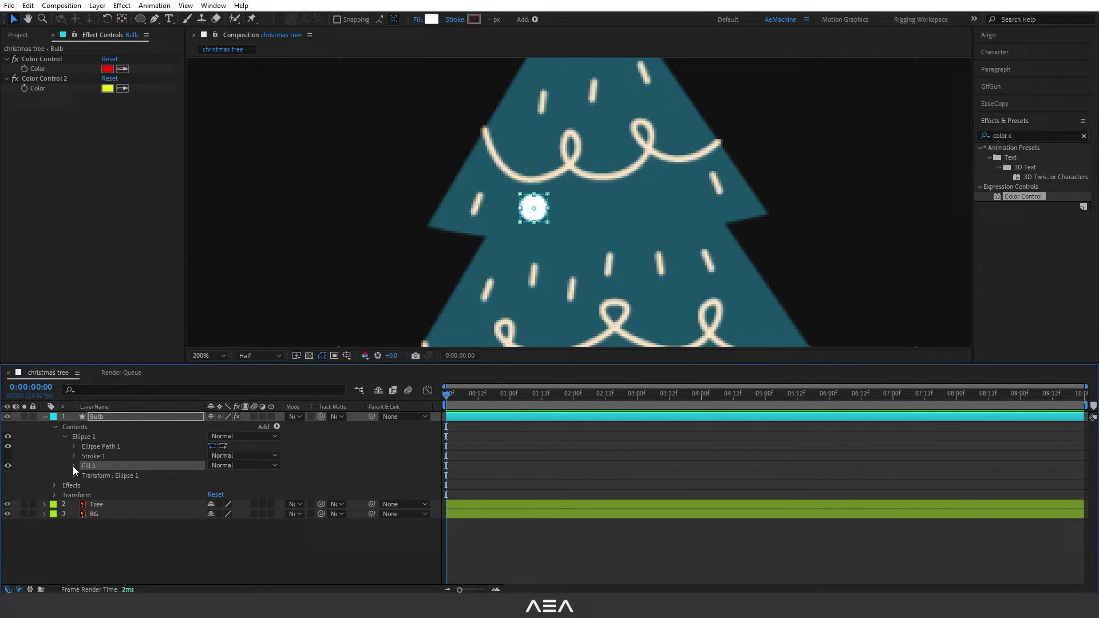
pyautogui.click(74, 466)
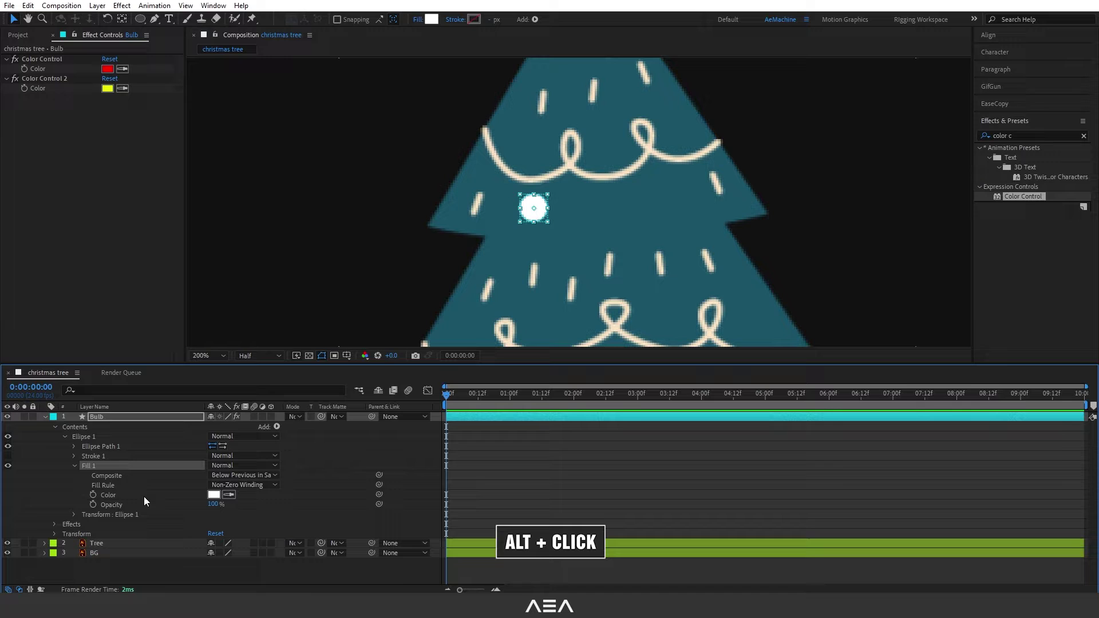
# Add a Fill Color expression linking variables a and b to the two Color Control colours
pyautogui.keyDown('alt'); pyautogui.click(94, 497); pyautogui.keyUp('alt')
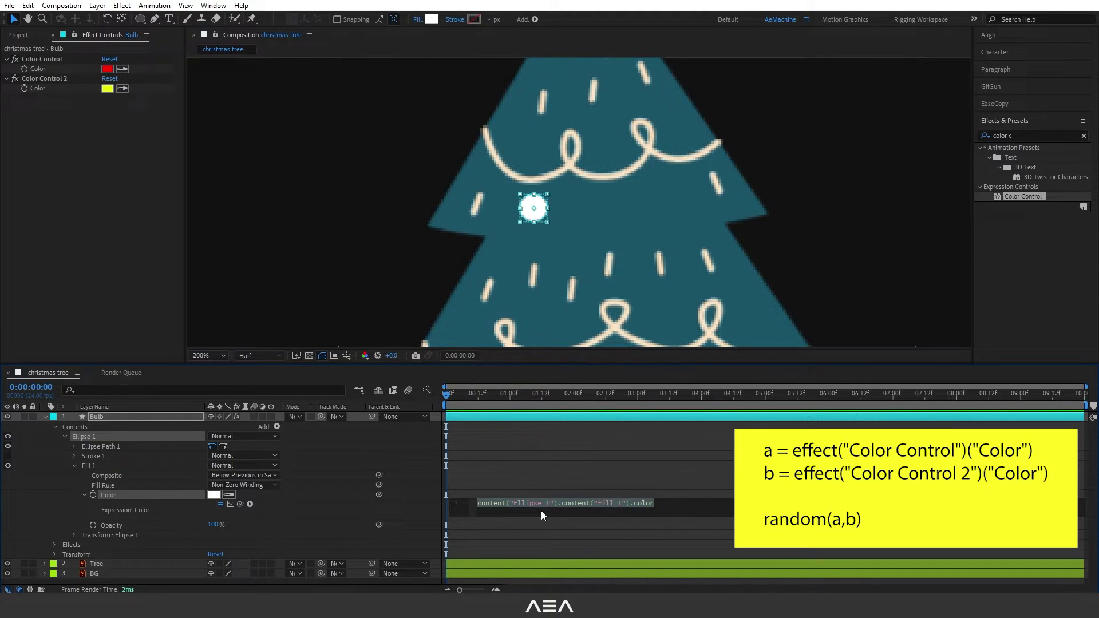
pyautogui.write('a =')
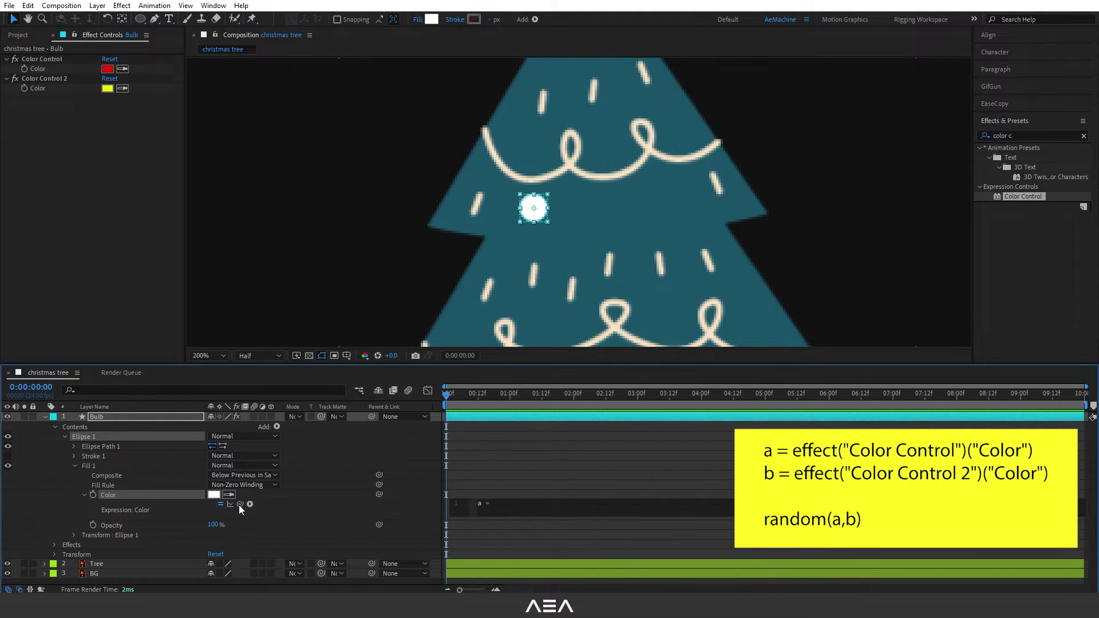
pyautogui.moveTo(240, 504); pyautogui.dragTo(40, 67)
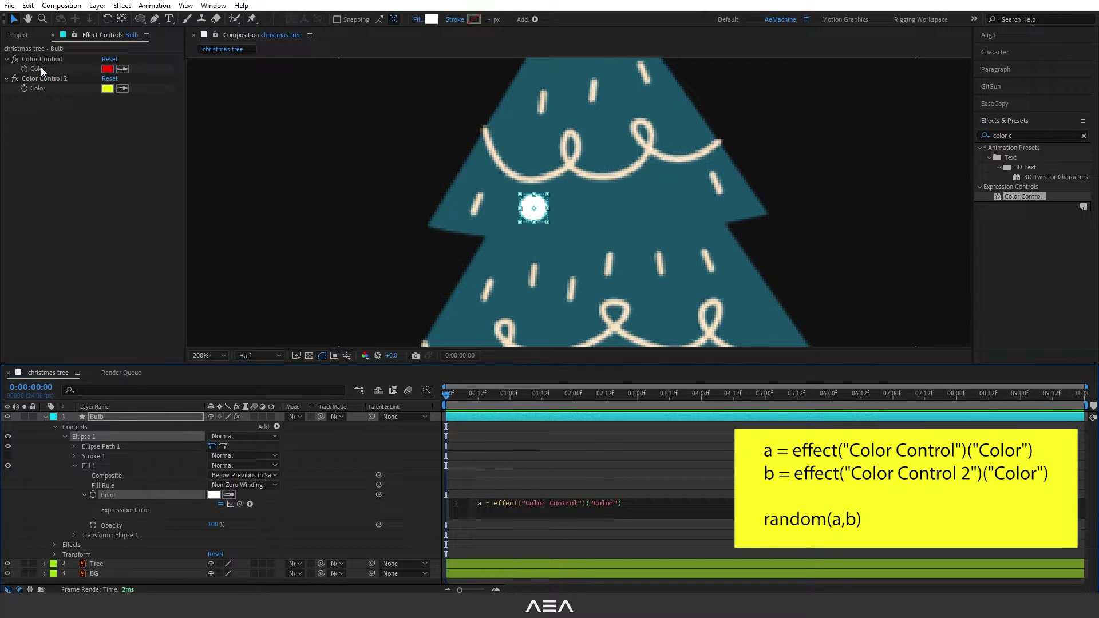
pyautogui.press('Return')
pyautogui.write('b')
pyautogui.moveTo(241, 504); pyautogui.dragTo(40, 88)
# Finish the expression with random(a,b), apply it, and preview the flickering colour
pyautogui.press('Return')
pyautogui.press('Return')
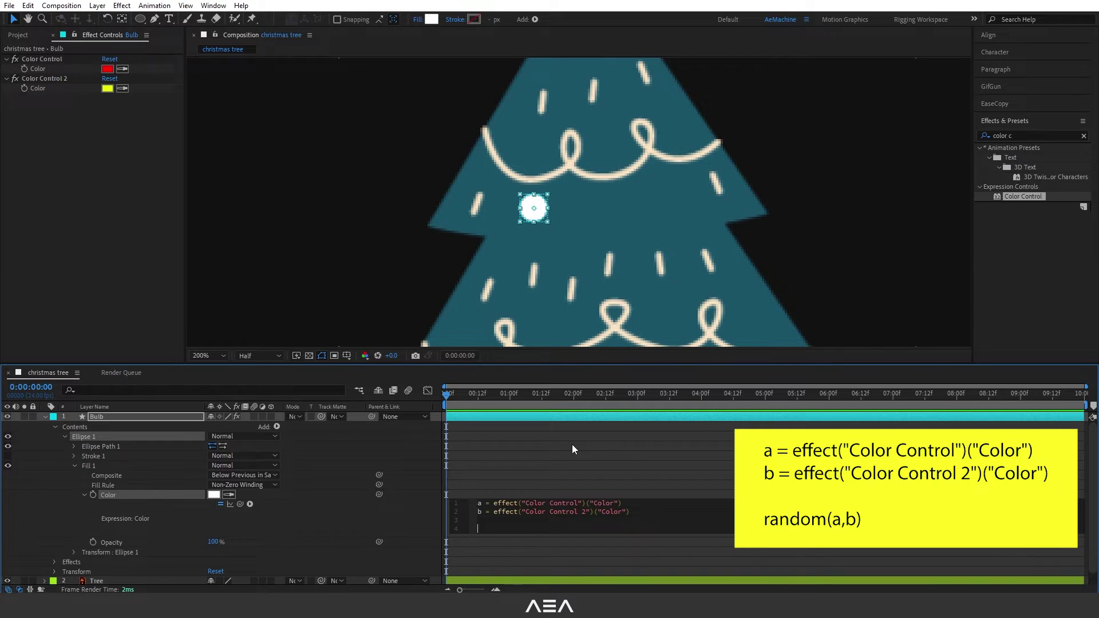
pyautogui.write('rand')
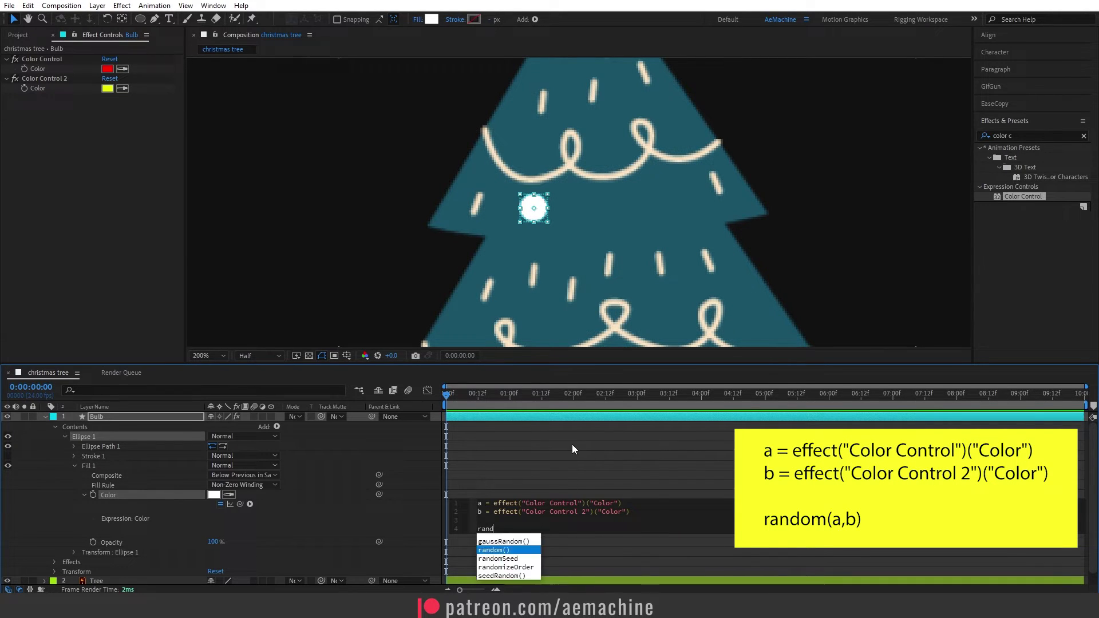
pyautogui.write('om')
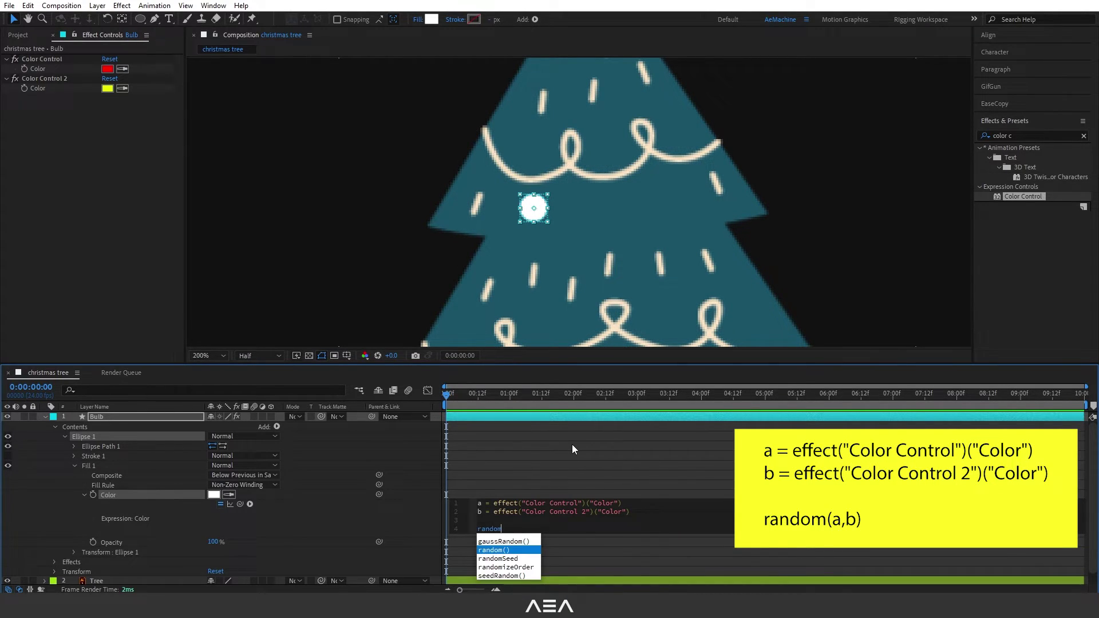
pyautogui.press('Return')
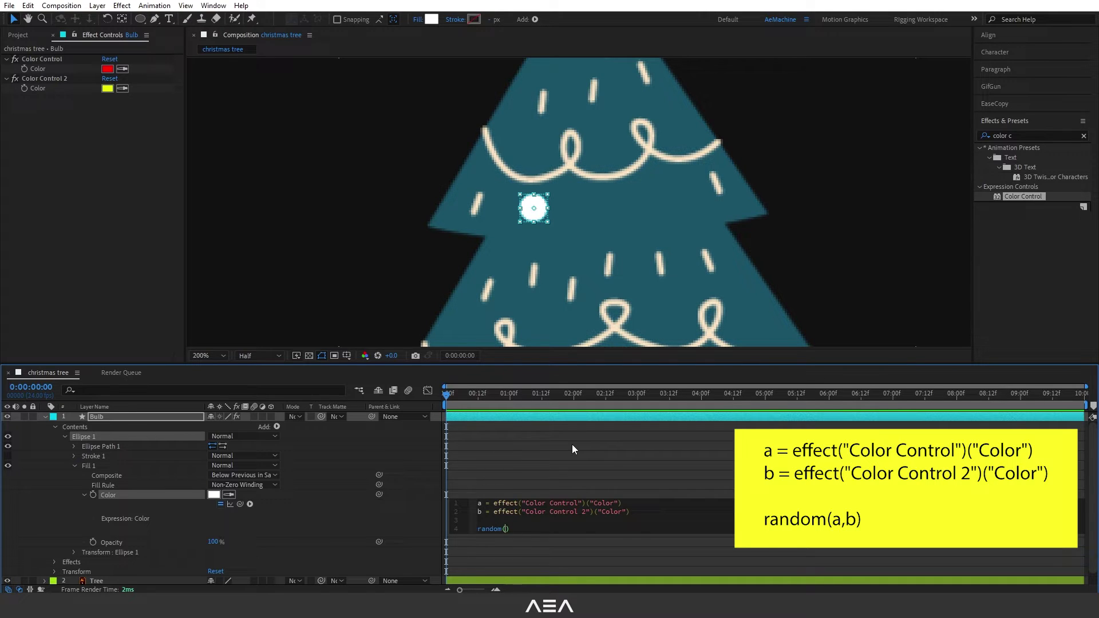
pyautogui.write('a,nb')
pyautogui.press('BackSpace')
pyautogui.press('BackSpace')
pyautogui.write('b')
pyautogui.click(557, 442)
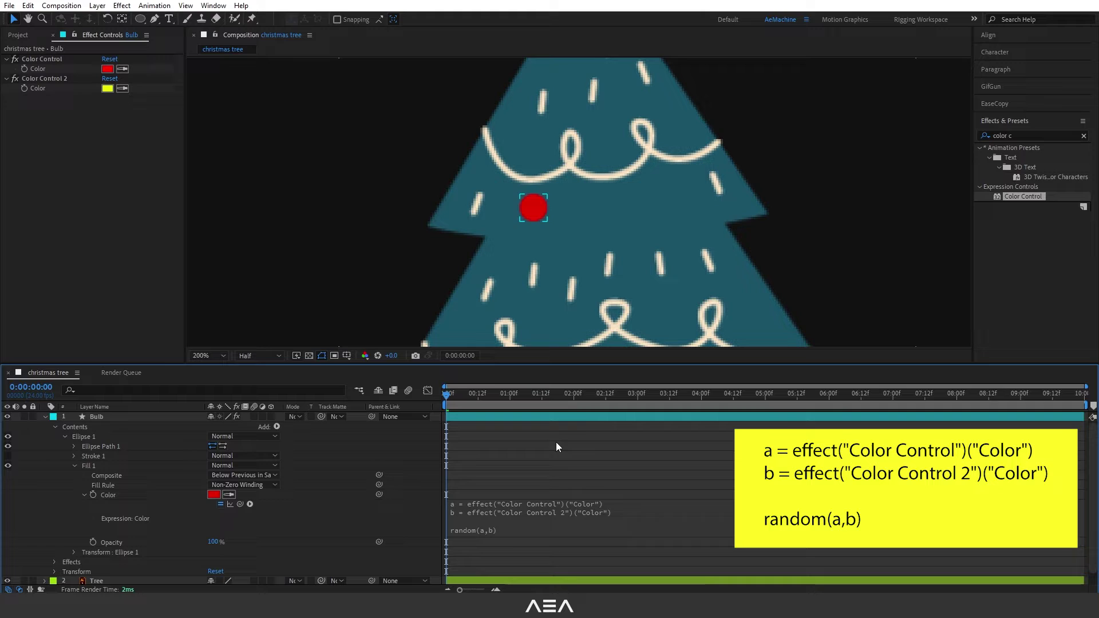
pyautogui.press('space')
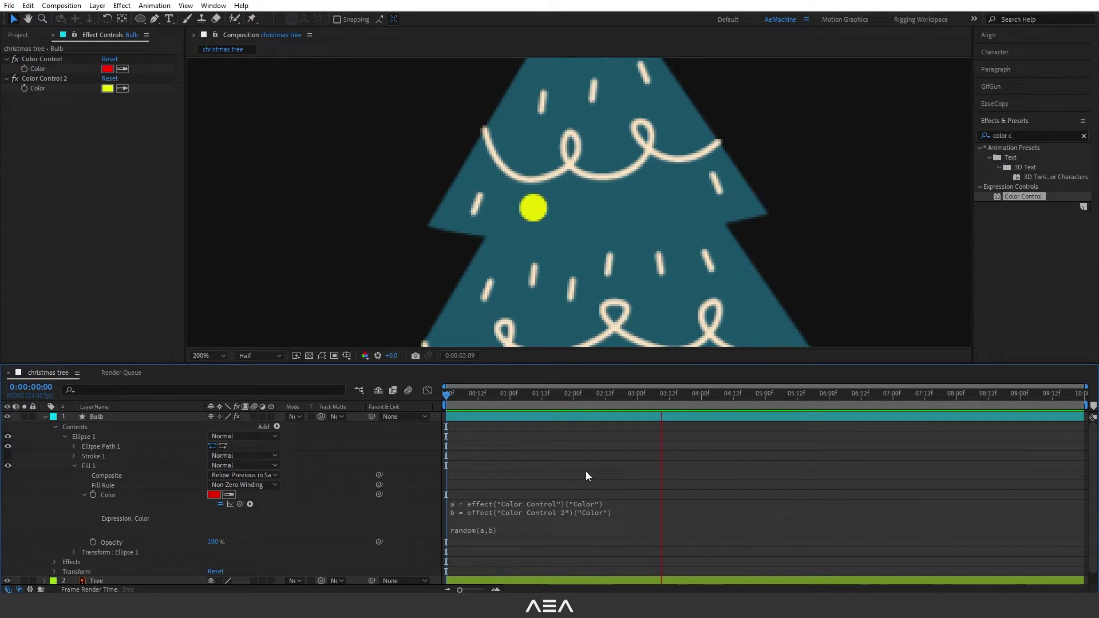
pyautogui.press('space')
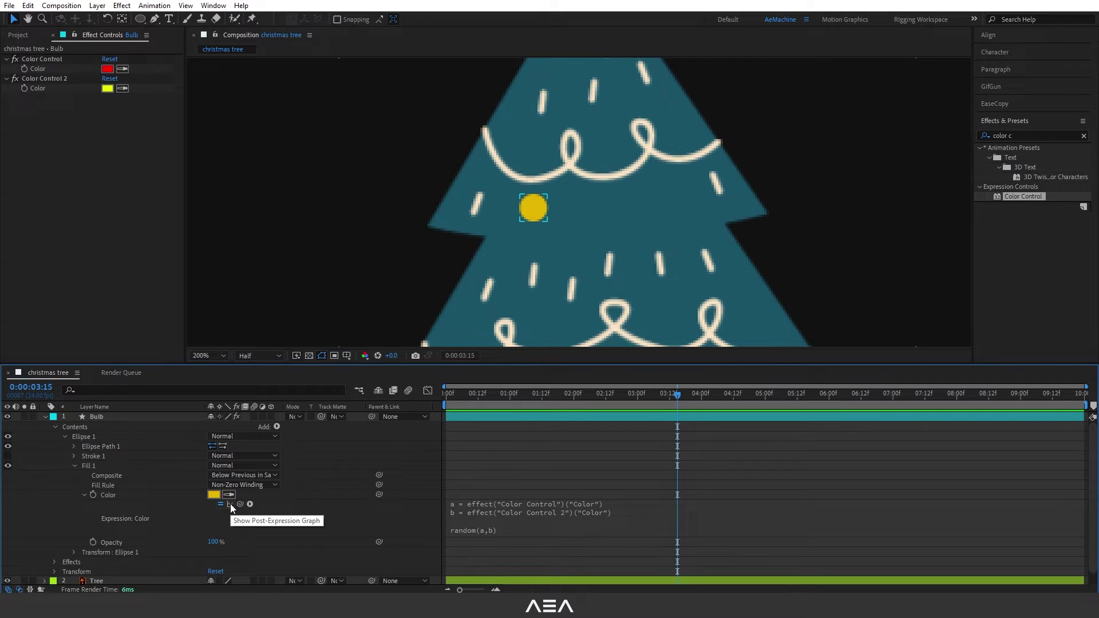
# Show the post-expression graph, scrub through time, and copy Color Control 2's hex value
pyautogui.click(230, 504)
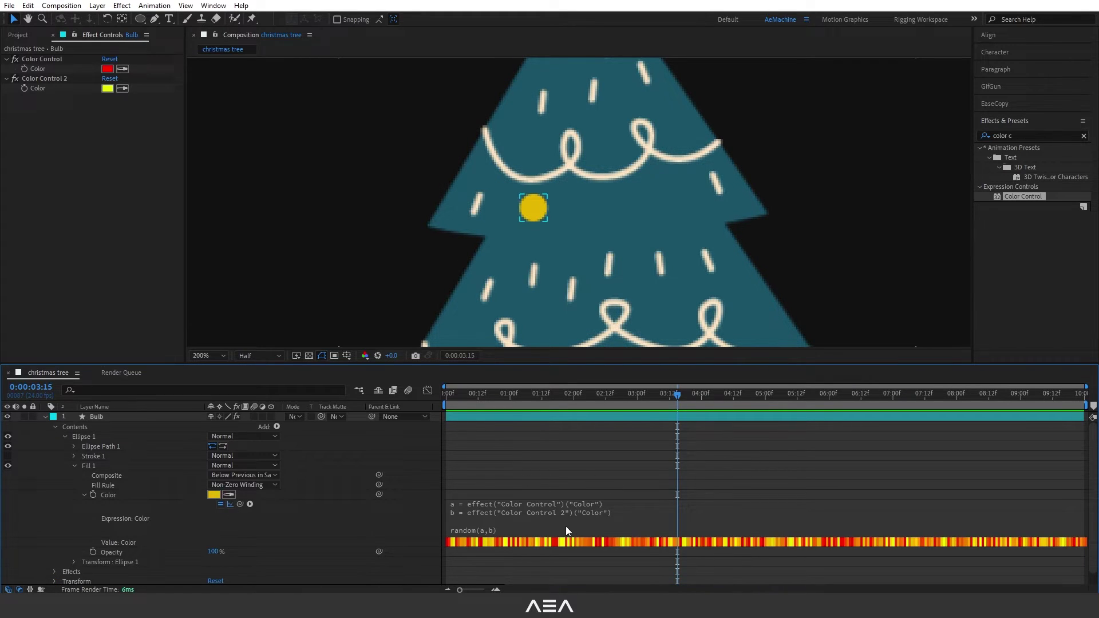
pyautogui.moveTo(572, 399); pyautogui.dragTo(603, 435)
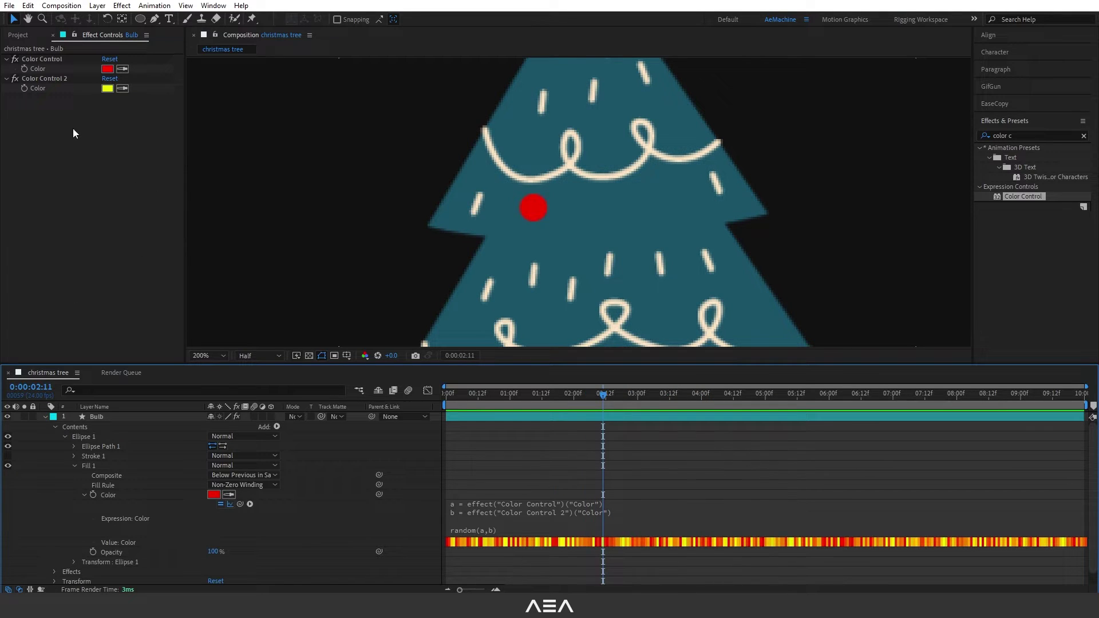
pyautogui.click(108, 89)
pyautogui.rightClick(642, 339)
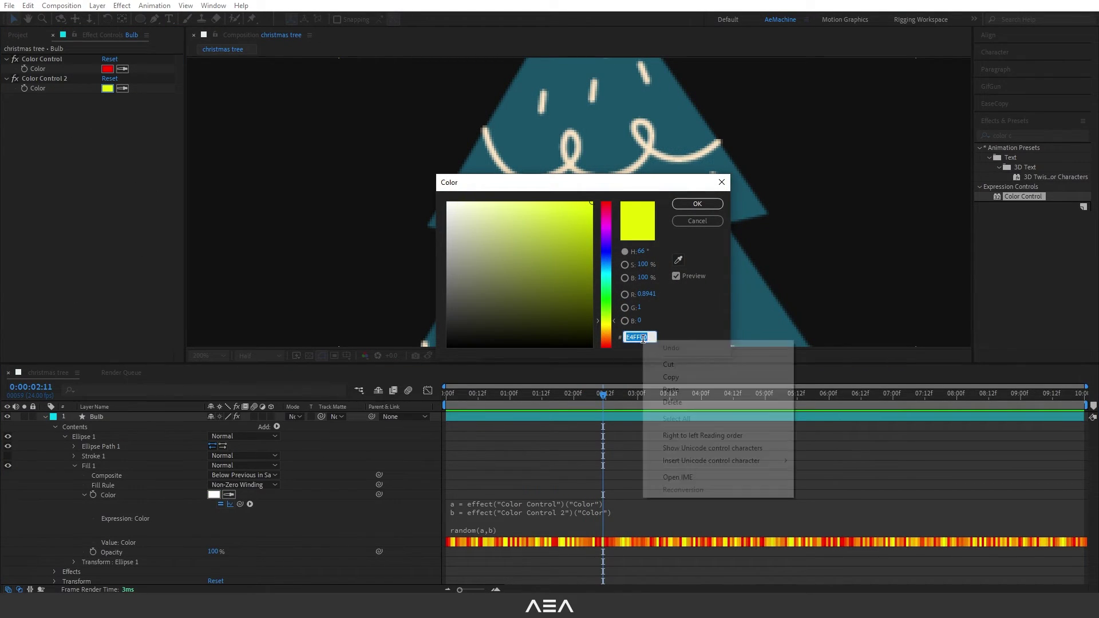
pyautogui.click(677, 379)
# Change Color Control 2 to blue and preview the bulb from an earlier time
pyautogui.moveTo(607, 252)
pyautogui.mouseDown()
pyautogui.moveTo(607, 299)
pyautogui.moveTo(608, 256)
pyautogui.mouseUp()
pyautogui.moveTo(617, 182); pyautogui.dragTo(594, 262)
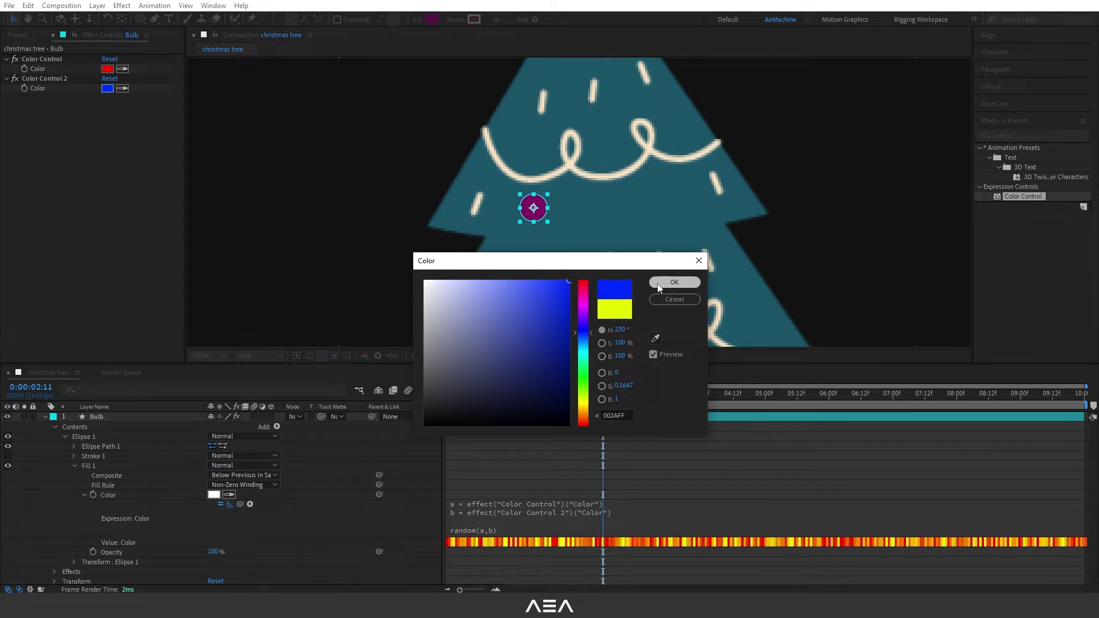
pyautogui.click(676, 285)
pyautogui.click(527, 396)
pyautogui.press('space')
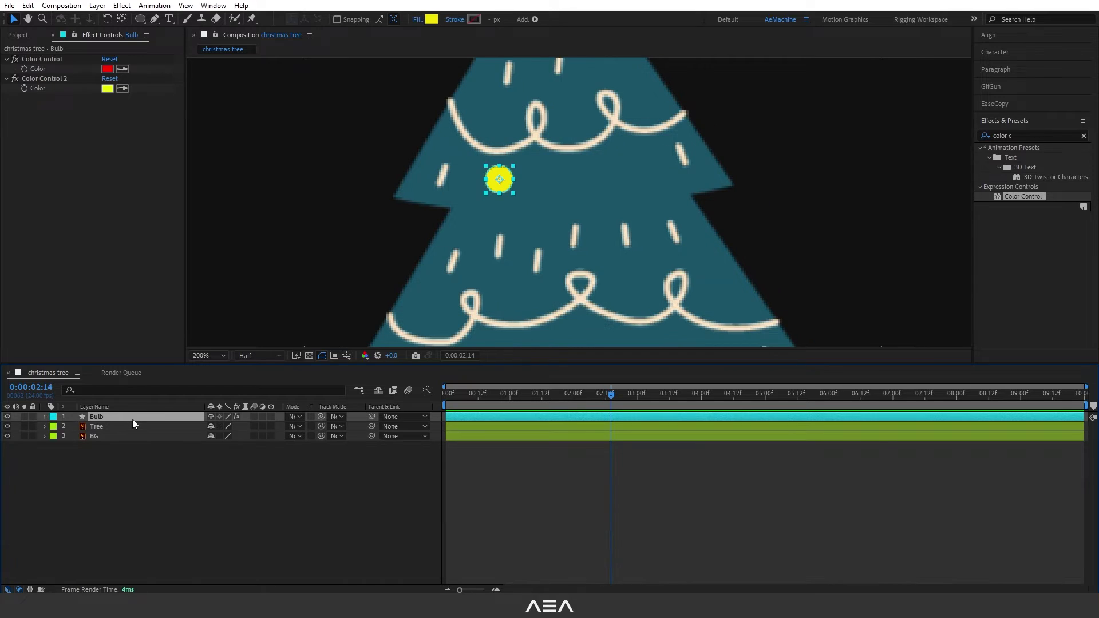
# Apply Glow to the bulb with Glow Radius 60 and Glow Intensity 0.9
pyautogui.click(1033, 135)
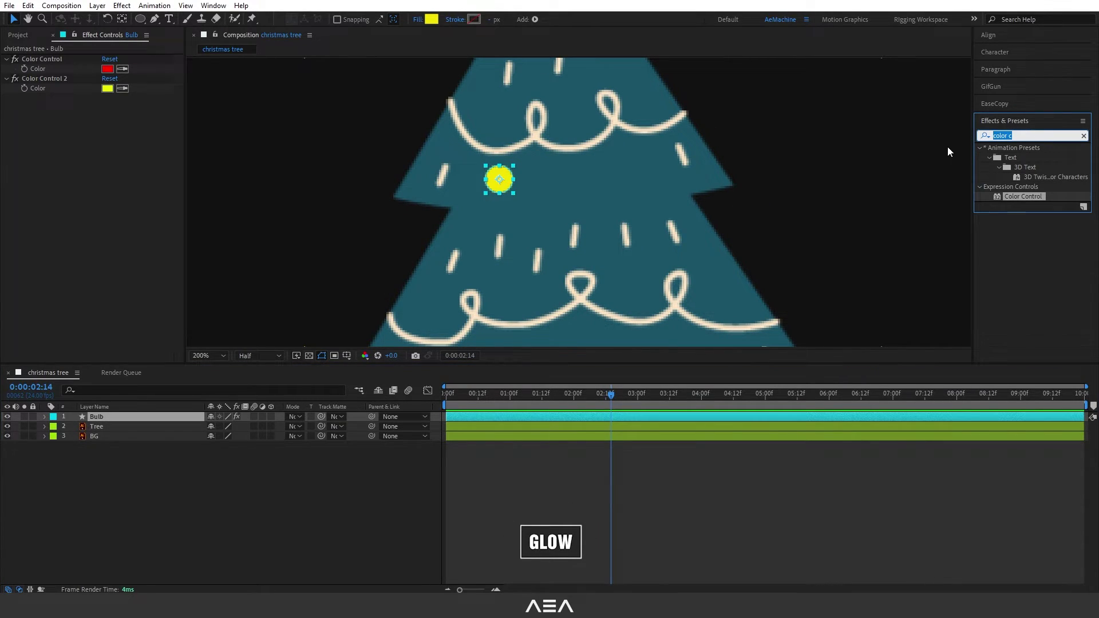
pyautogui.write('glow')
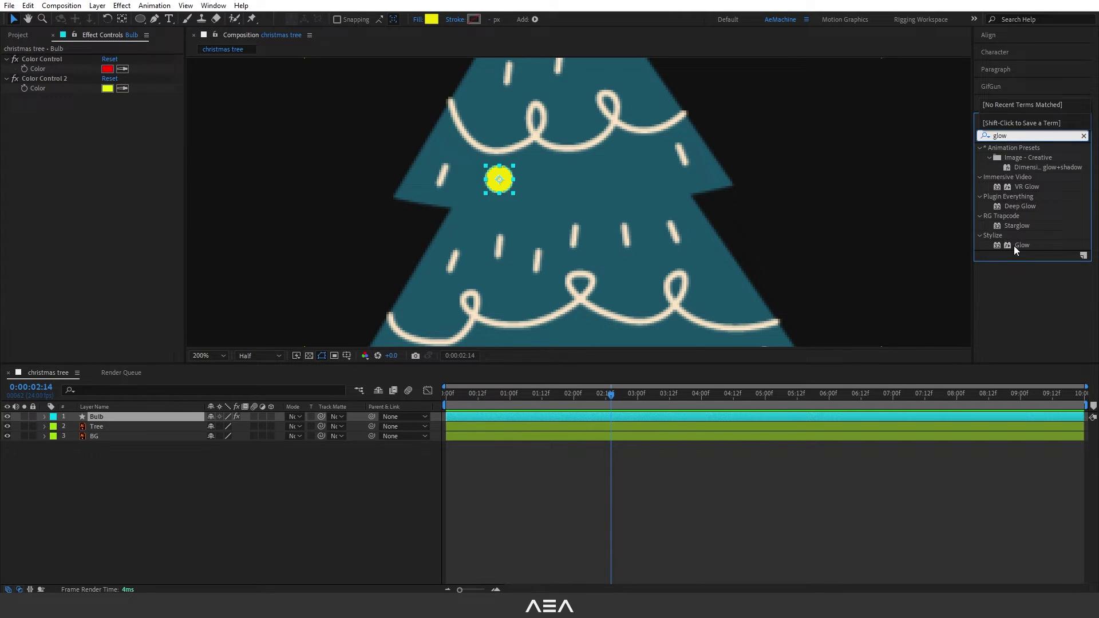
pyautogui.doubleClick(1022, 245)
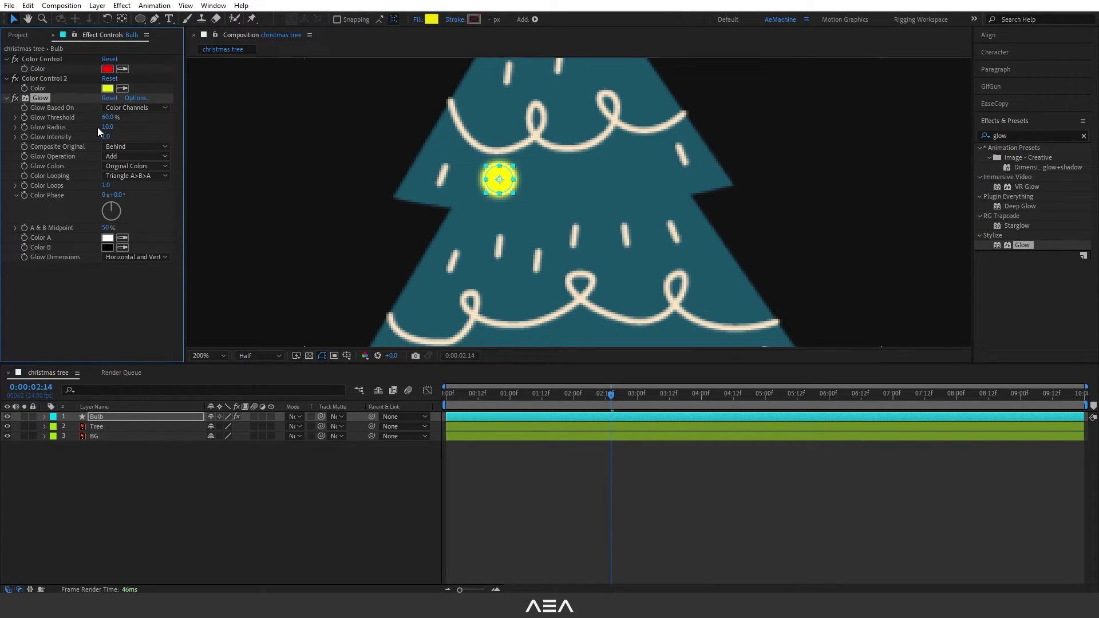
pyautogui.moveTo(107, 128); pyautogui.dragTo(135, 131)
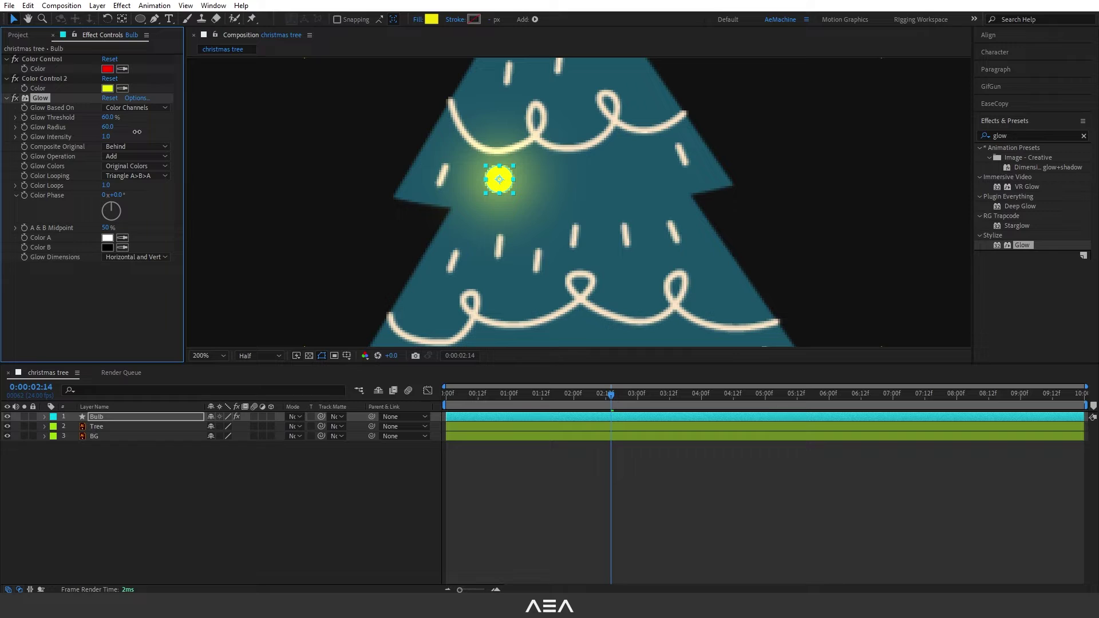
pyautogui.moveTo(111, 138); pyautogui.dragTo(90, 137)
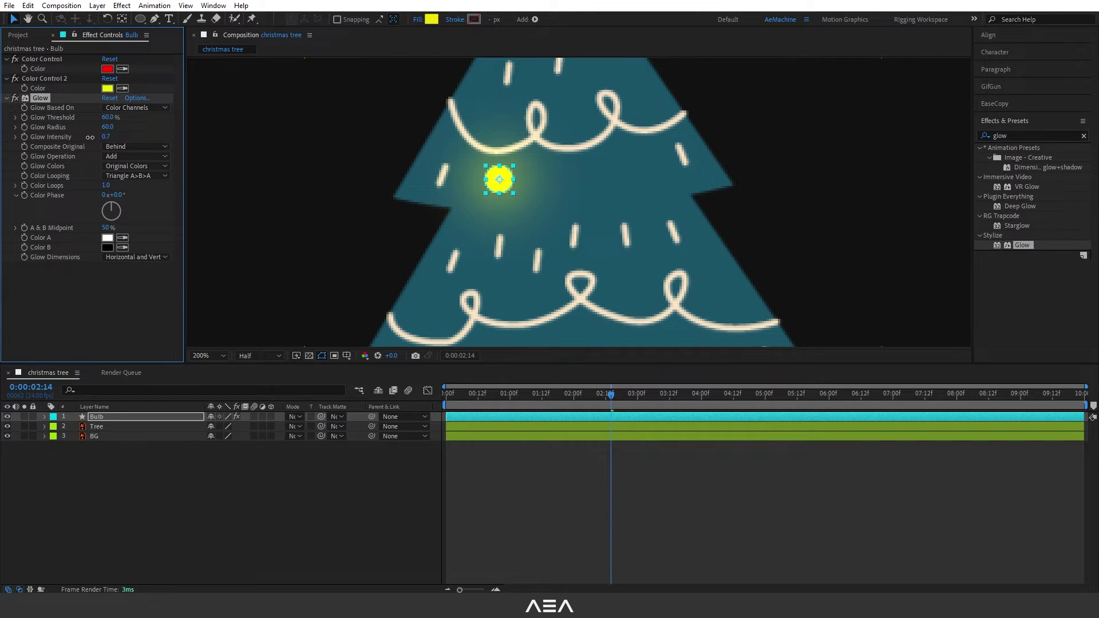
# Preview the glowing flicker from about 01:19 and reselect the Bulb layer
pyautogui.scroll(-1, 491, 217)
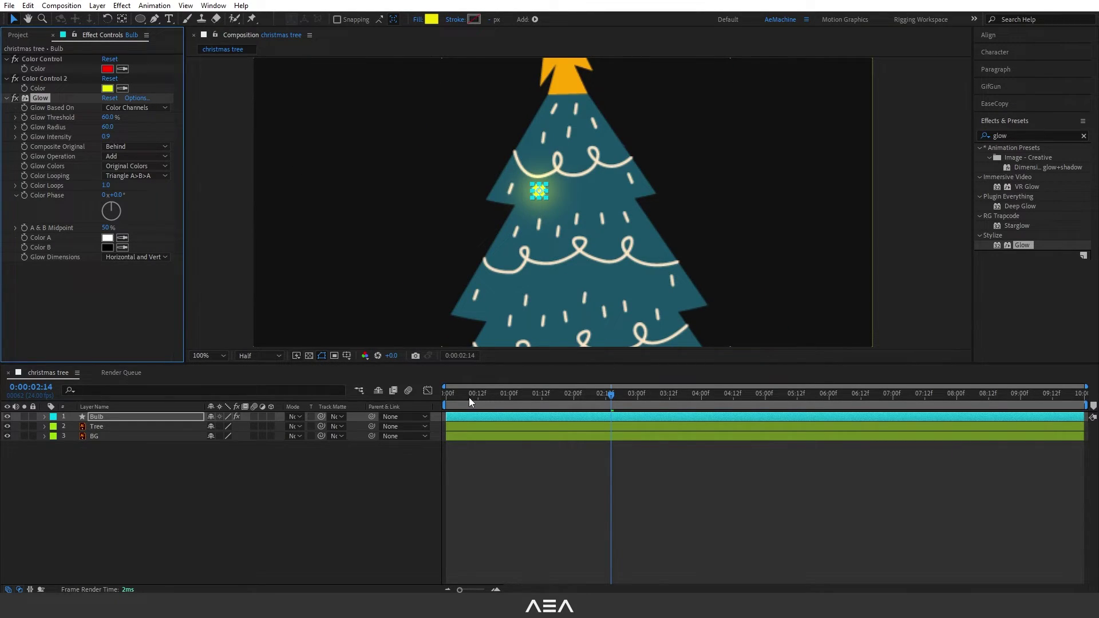
pyautogui.moveTo(468, 397); pyautogui.dragTo(562, 400)
pyautogui.press('space')
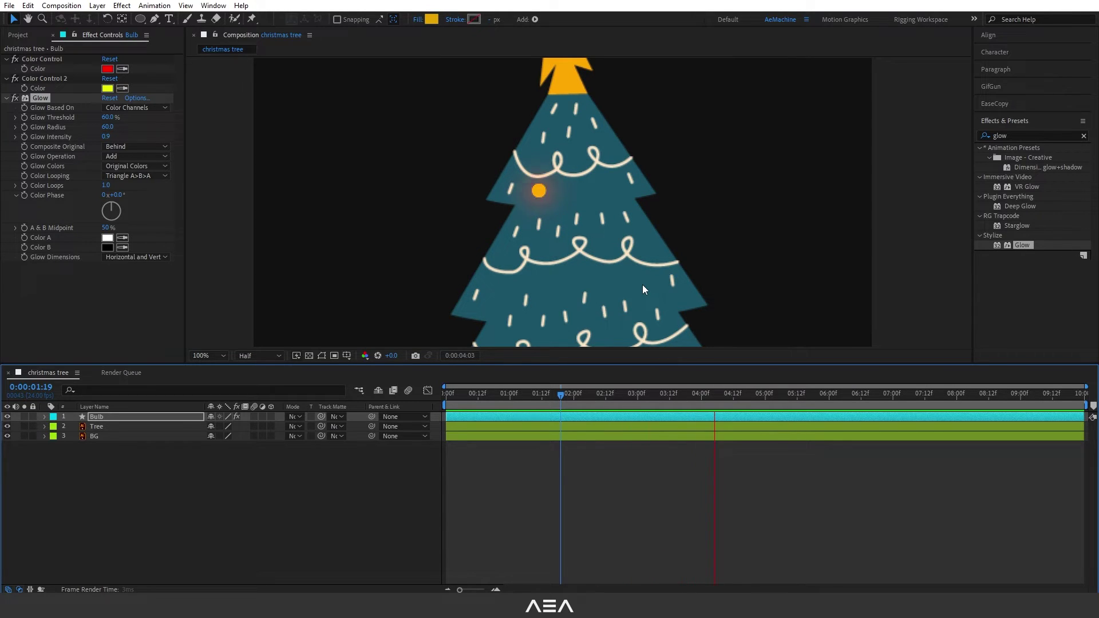
pyautogui.press('space')
pyautogui.click(102, 420)
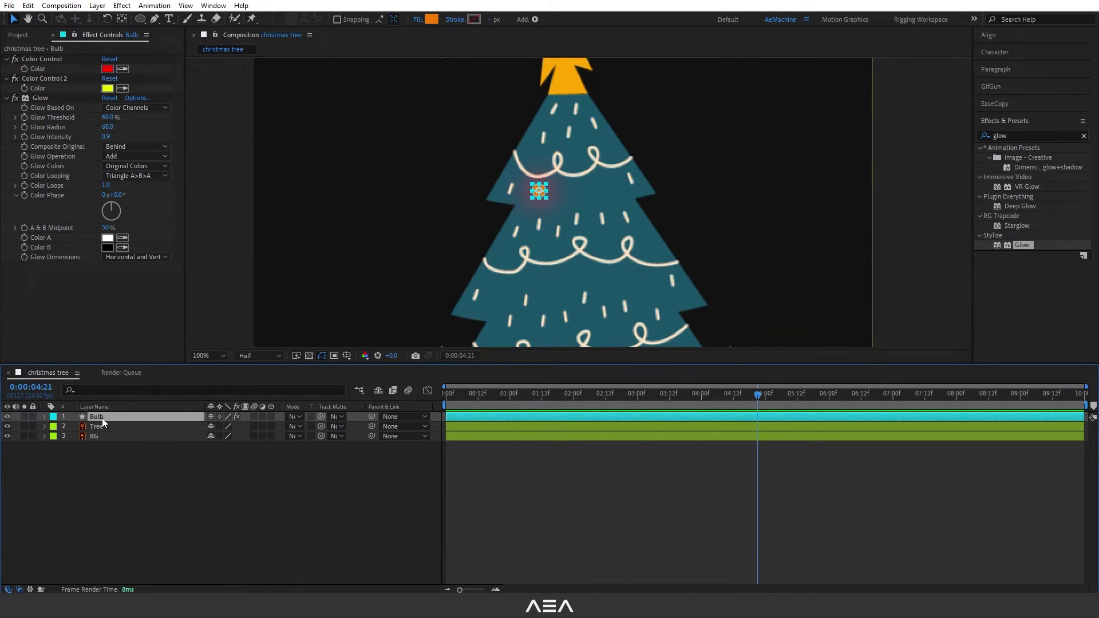
pyautogui.scroll(1, 578, 197)
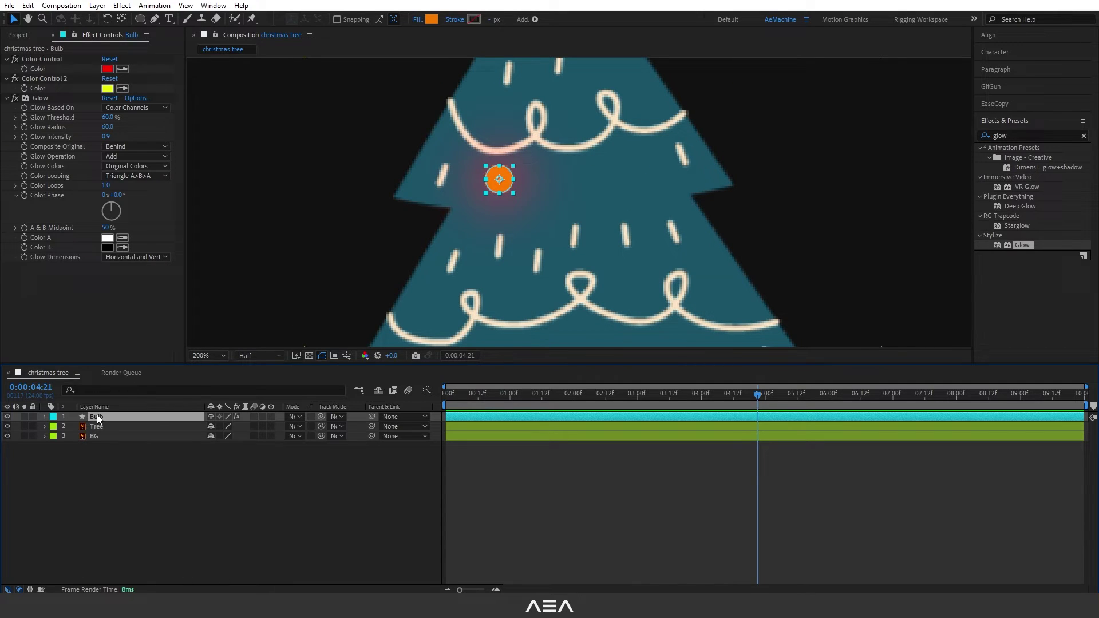
# Duplicate Bulb as Bulb 2, move it right along the garland, and scale it to 112%
pyautogui.hotkey('ctrl', 'd')
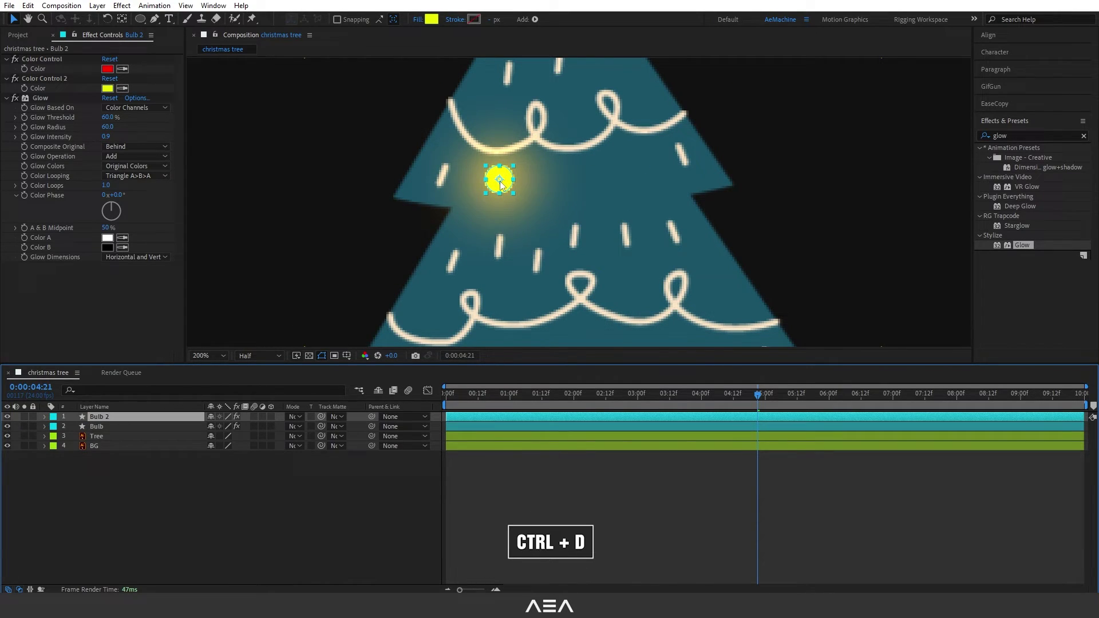
pyautogui.moveTo(501, 184); pyautogui.dragTo(584, 176)
pyautogui.keyDown('ctrl'); pyautogui.click(117, 425); pyautogui.keyUp('ctrl')
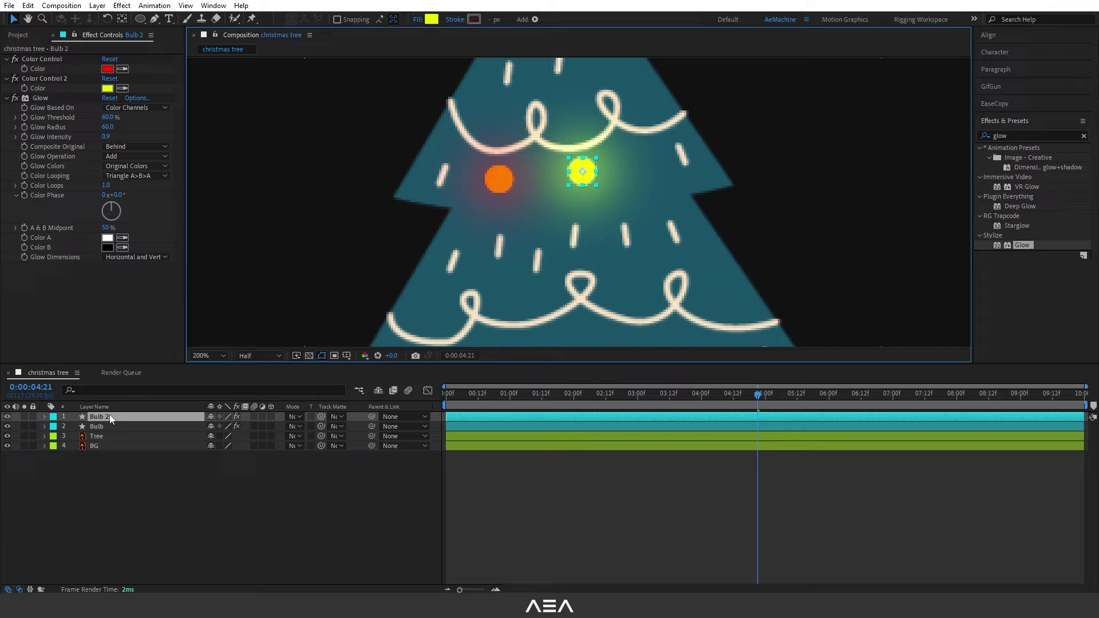
pyautogui.keyDown('ctrl'); pyautogui.click(130, 428); pyautogui.keyUp('ctrl')
pyautogui.press('s')
pyautogui.moveTo(225, 427); pyautogui.dragTo(250, 427)
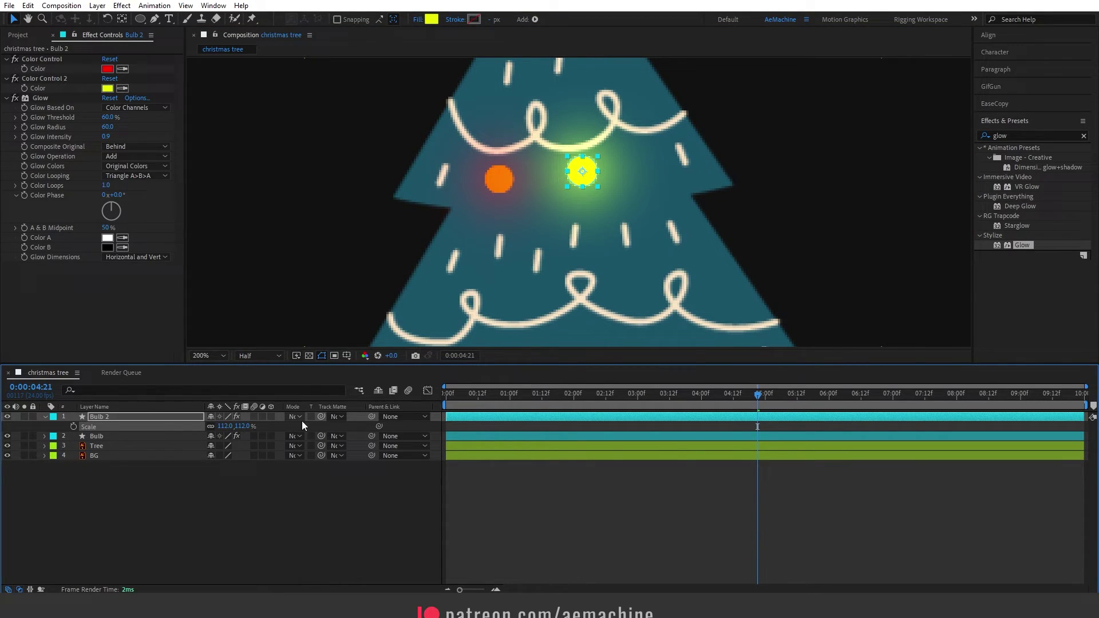
# Set Bulb 2's Color Control 2 to green 00FF60 and collapse its properties
pyautogui.click(136, 419)
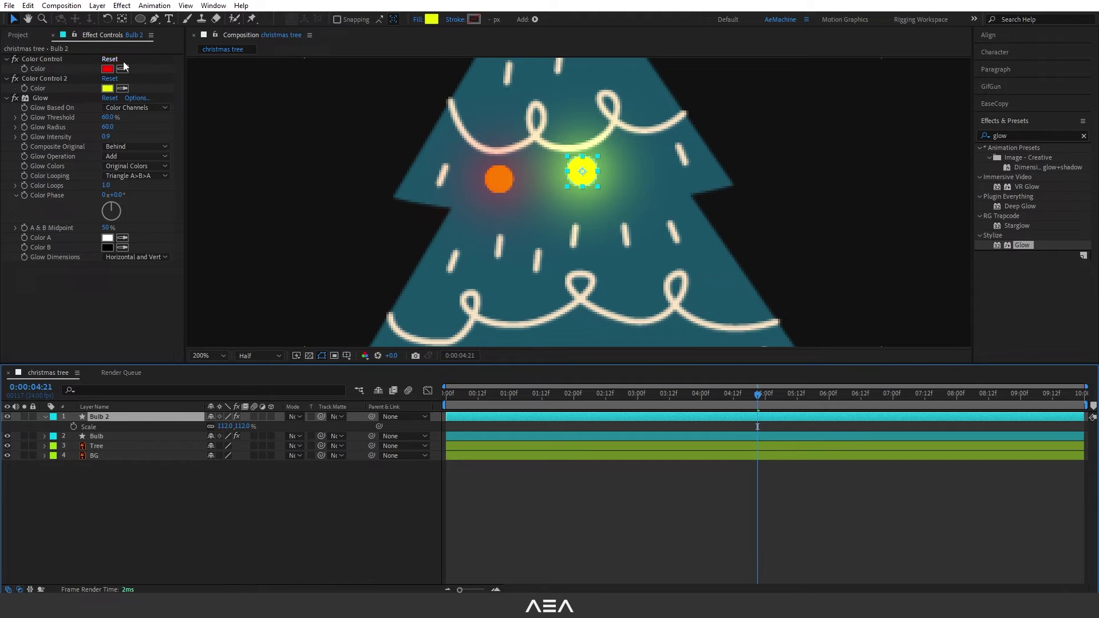
pyautogui.click(107, 89)
pyautogui.moveTo(583, 346); pyautogui.dragTo(585, 374)
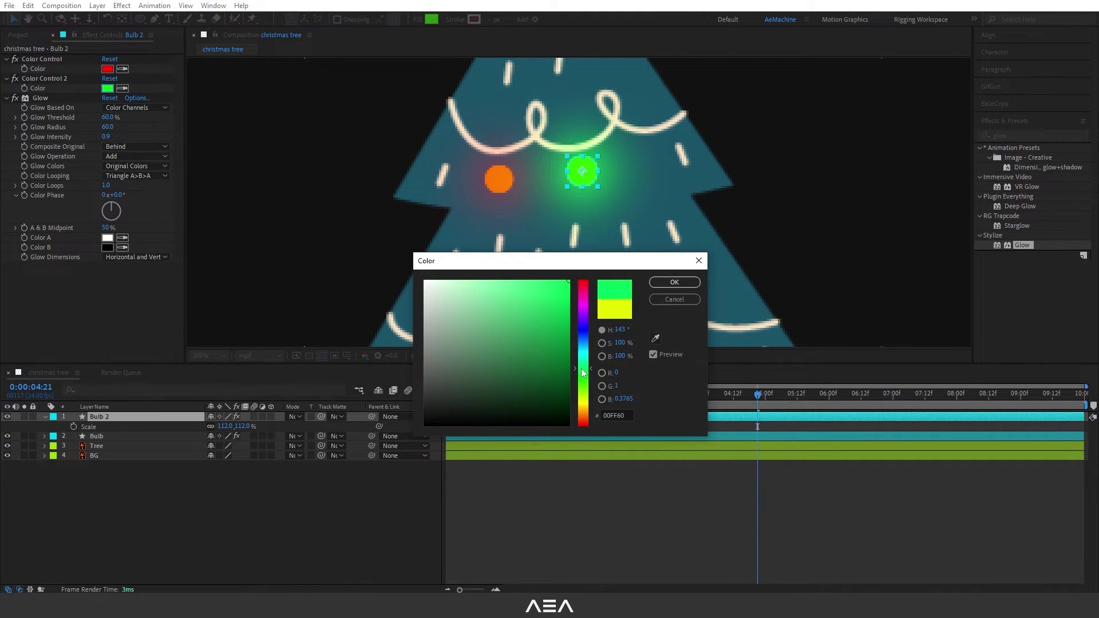
pyautogui.click(674, 283)
pyautogui.click(46, 436)
pyautogui.click(45, 420)
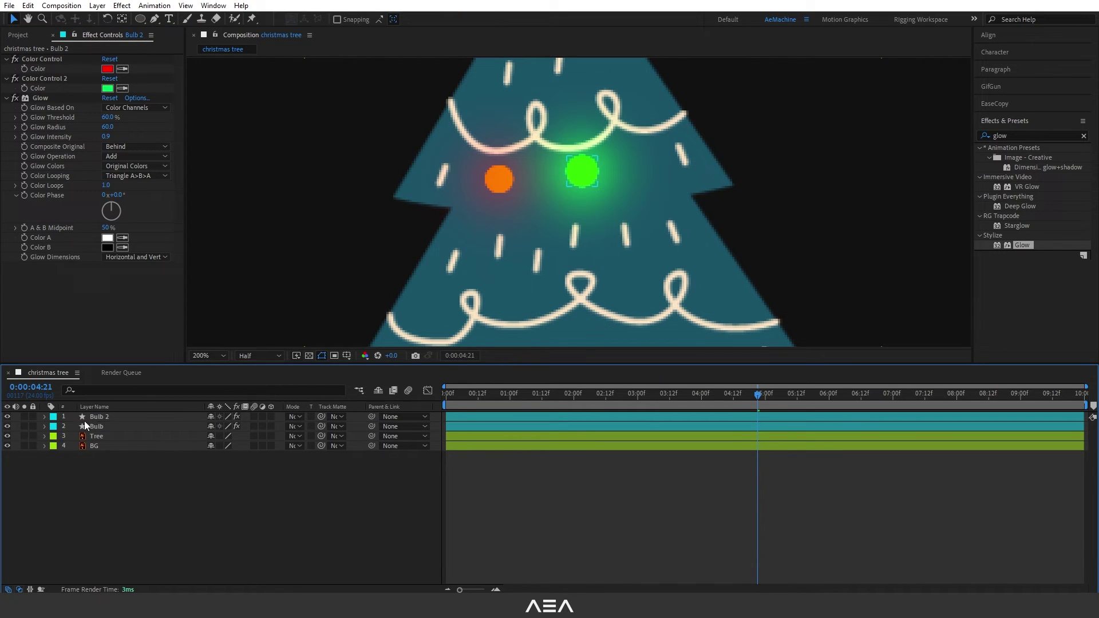
pyautogui.click(105, 420)
# Duplicate into Bulb 3, place it at the tree's upper right, and make its first colour blue
pyautogui.hotkey('ctrl', 'd')
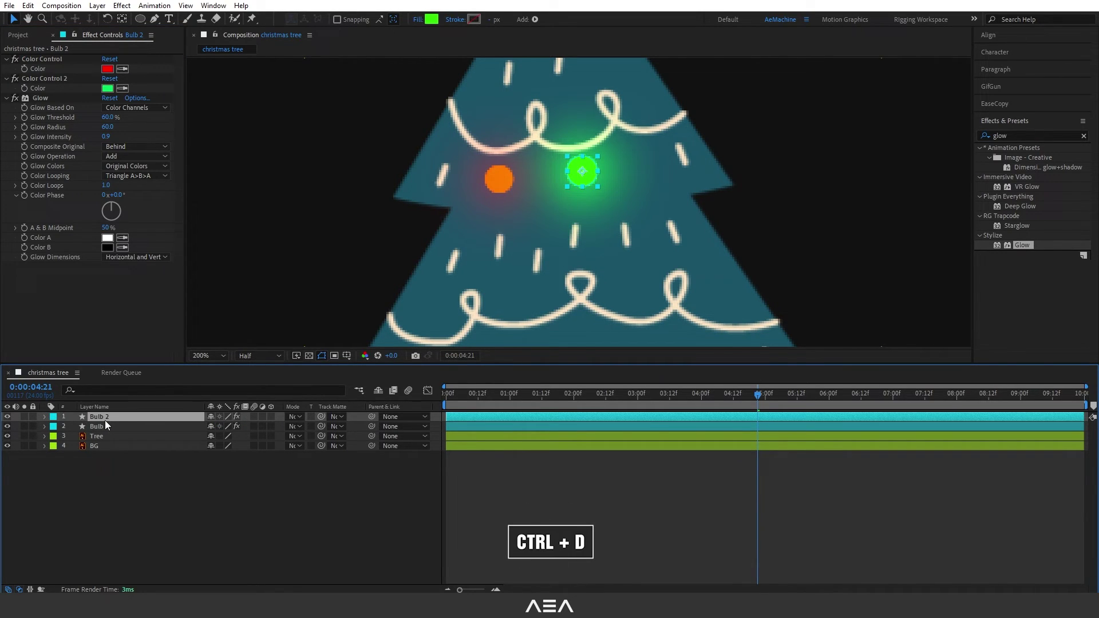
pyautogui.moveTo(583, 174); pyautogui.dragTo(658, 155)
pyautogui.click(108, 69)
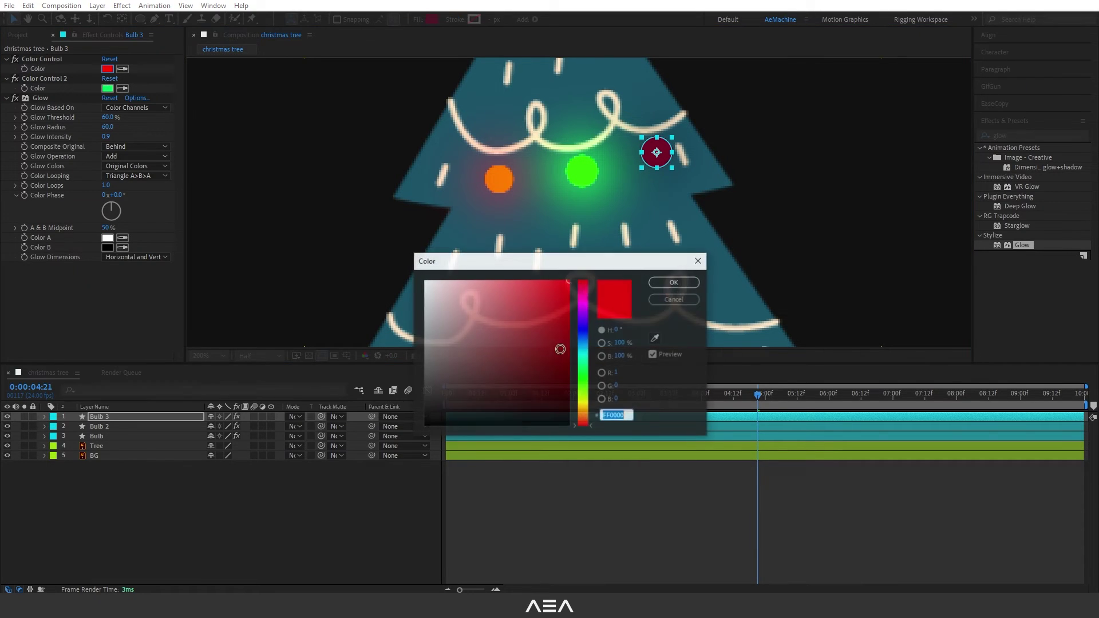
pyautogui.moveTo(581, 340); pyautogui.dragTo(582, 323)
pyautogui.click(675, 282)
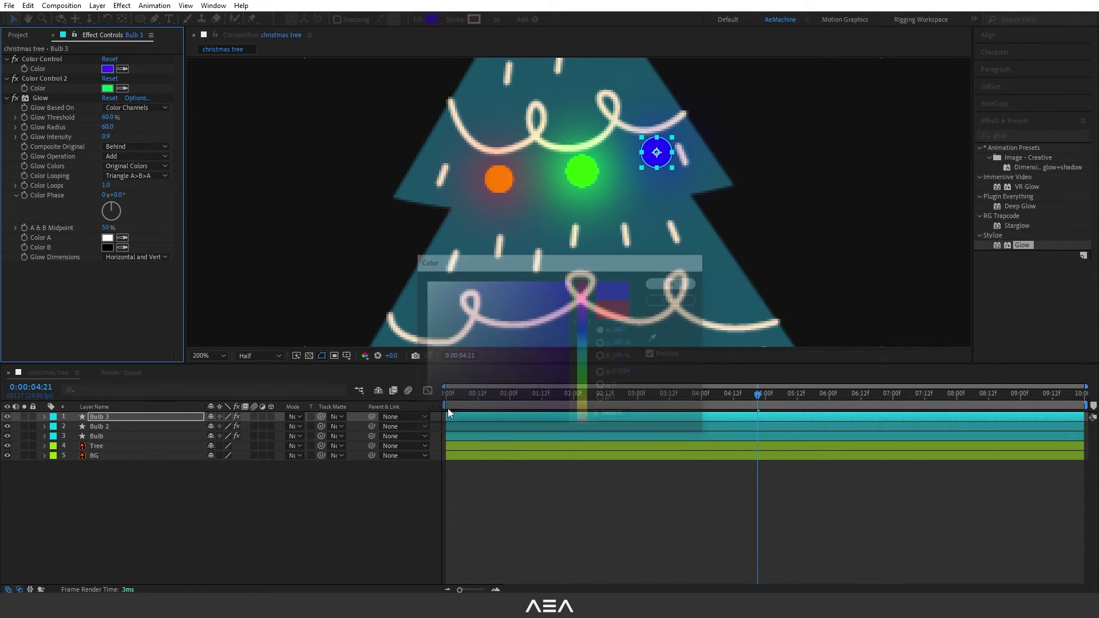
pyautogui.click(101, 465)
# Duplicate the original Bulb and move the copy further down the tree
pyautogui.click(112, 438)
pyautogui.hotkey('ctrl', 'd')
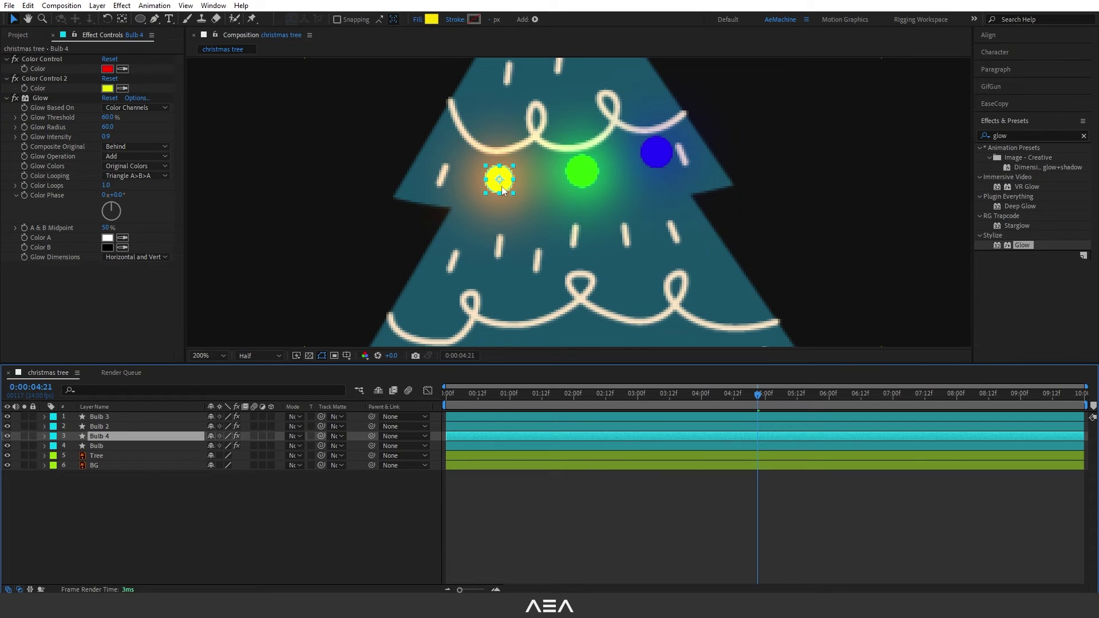
pyautogui.moveTo(498, 179); pyautogui.dragTo(507, 213)
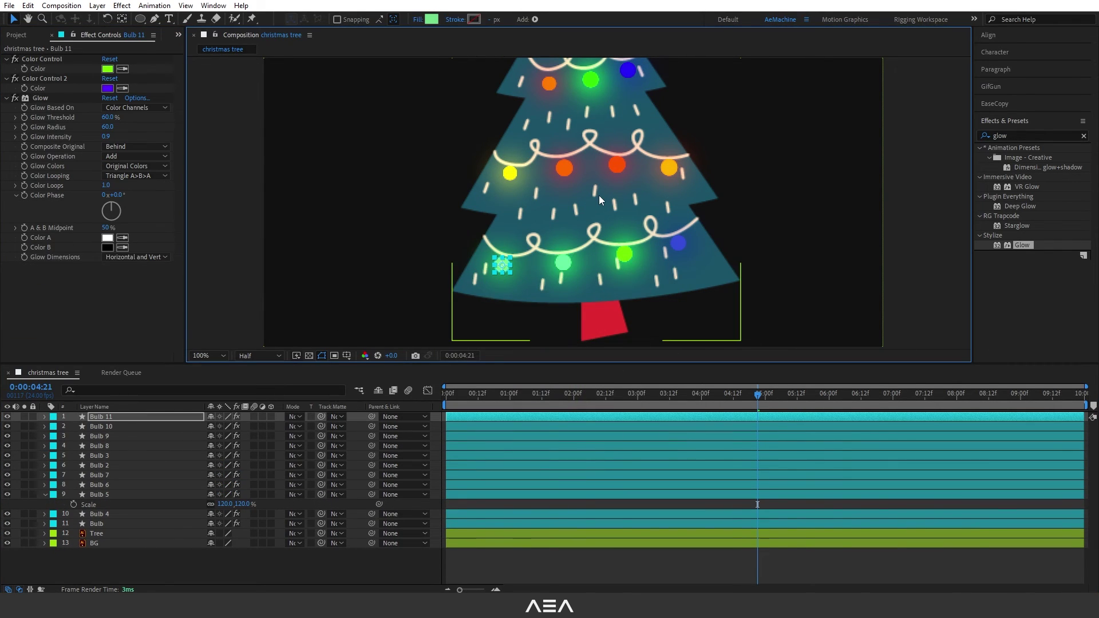
# Fit the composition in view and play a preview of all eleven flickering bulbs
pyautogui.hotkey('shift', '/')
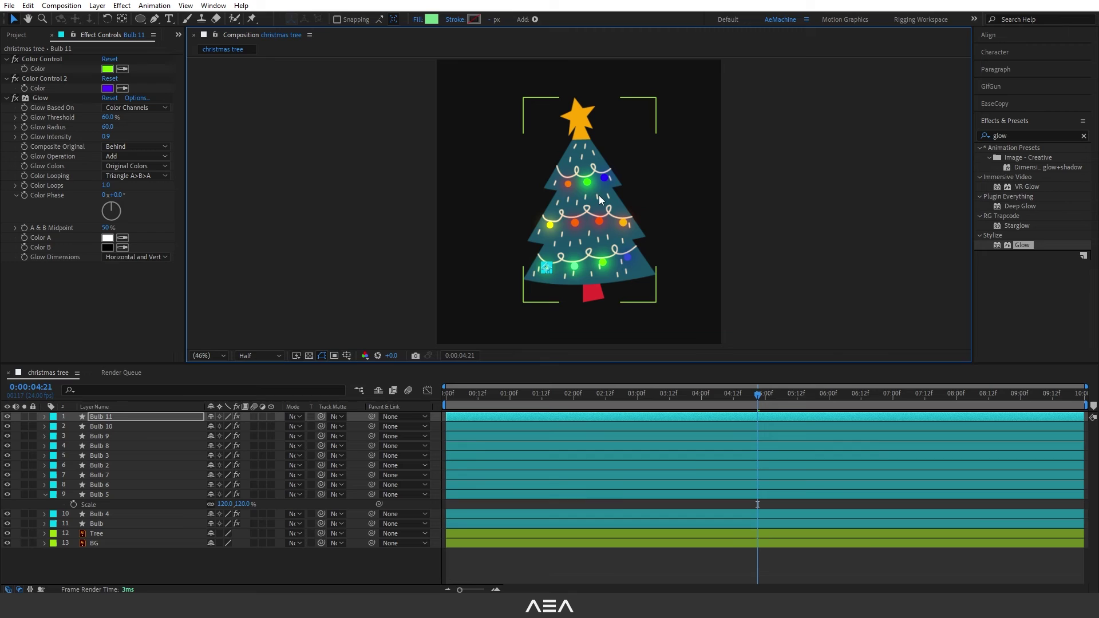
pyautogui.press('space')
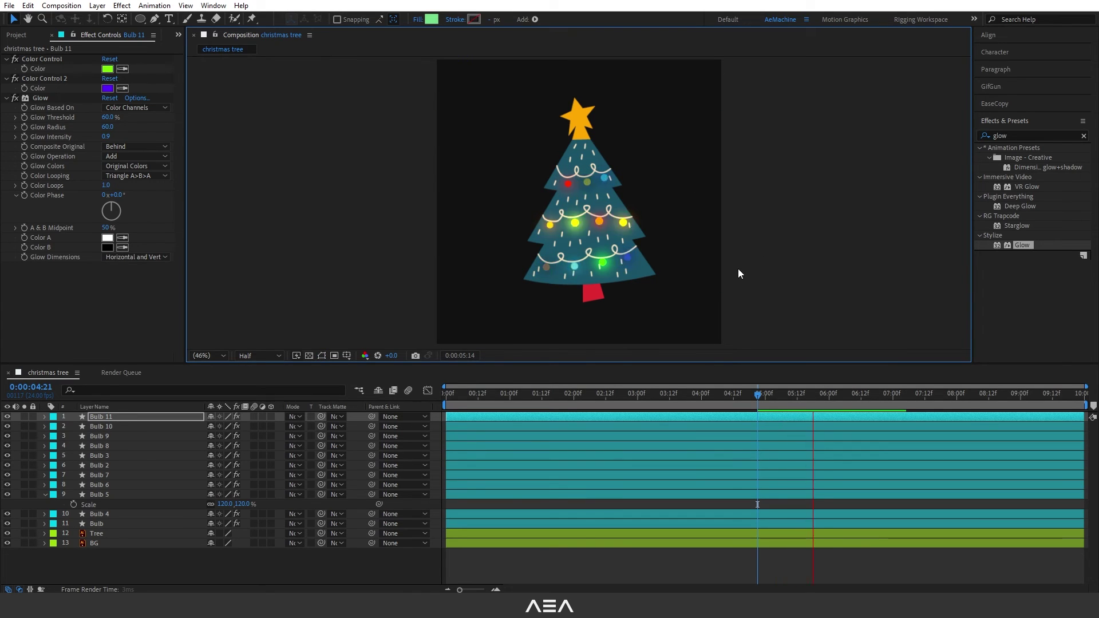